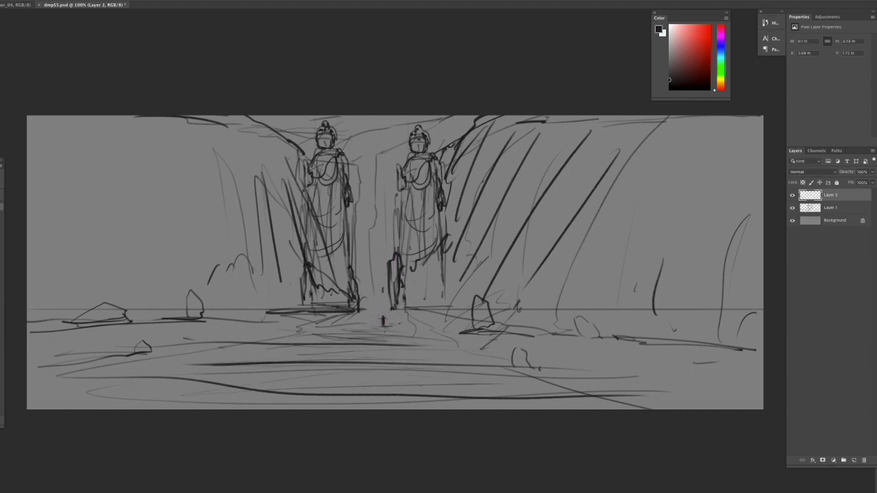
# Step: On a new layer, darken the ground, add dark rocks and block a dark mass on the right
pyautogui.click(845, 460)
pyautogui.moveTo(41, 384); pyautogui.dragTo(243, 330)
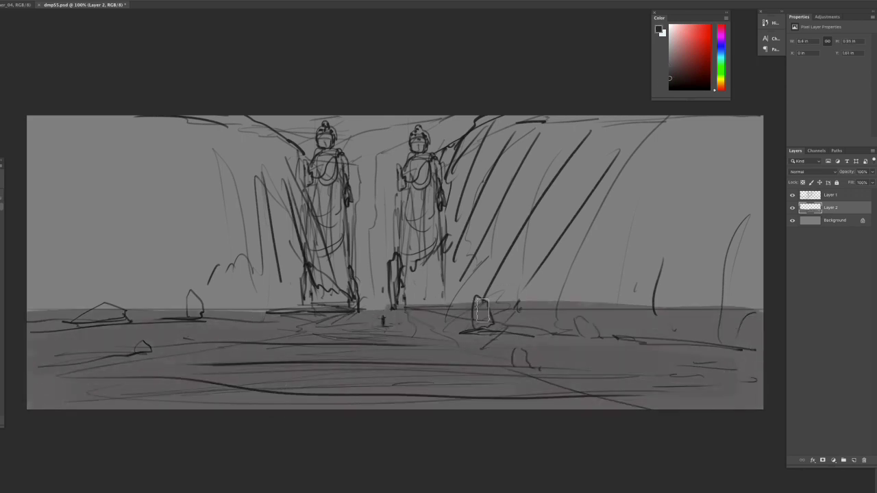
pyautogui.moveTo(481, 311); pyautogui.dragTo(589, 336)
pyautogui.moveTo(473, 130)
pyautogui.mouseDown()
pyautogui.moveTo(411, 302)
pyautogui.moveTo(545, 111)
pyautogui.moveTo(212, 114)
pyautogui.moveTo(62, 180)
pyautogui.moveTo(429, 186)
pyautogui.moveTo(330, 299)
pyautogui.moveTo(754, 322)
pyautogui.moveTo(627, 342)
pyautogui.moveTo(466, 336)
pyautogui.moveTo(483, 352)
pyautogui.moveTo(405, 320)
pyautogui.moveTo(411, 370)
pyautogui.mouseUp()
# Step: Lighten the road into a path on a new layer and repaint the top of the light gap
pyautogui.hotkey('ctrl', 'shift', 'n')
pyautogui.moveTo(383, 138)
pyautogui.mouseDown()
pyautogui.moveTo(386, 172)
pyautogui.moveTo(355, 152)
pyautogui.moveTo(379, 288)
pyautogui.moveTo(366, 288)
pyautogui.moveTo(359, 125)
pyautogui.moveTo(342, 246)
pyautogui.moveTo(353, 107)
pyautogui.mouseUp()
pyautogui.hotkey('alt', ']')
pyautogui.moveTo(398, 128)
pyautogui.mouseDown()
pyautogui.moveTo(315, 249)
pyautogui.moveTo(156, 381)
pyautogui.moveTo(519, 362)
pyautogui.moveTo(229, 350)
pyautogui.moveTo(493, 196)
pyautogui.moveTo(425, 137)
pyautogui.mouseUp()
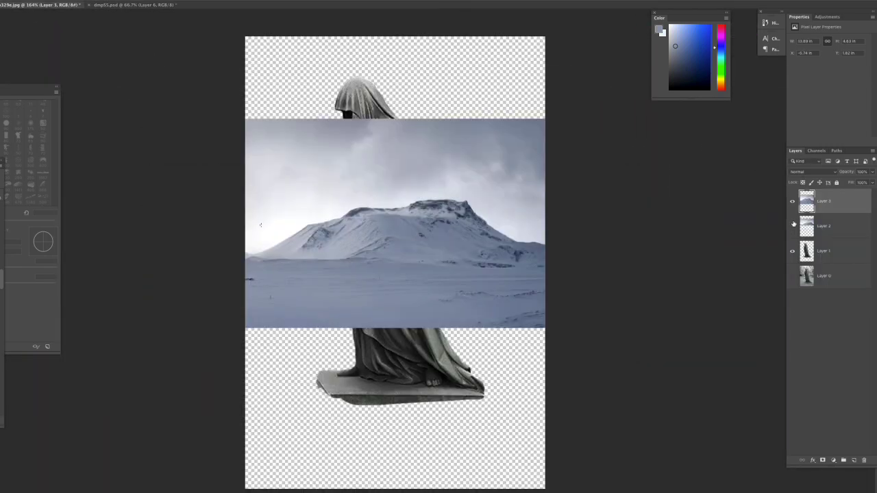
# Step: Paste the snow photo along the canvas bottom and shift the mountain into the central gap
pyautogui.moveTo(261, 224)
pyautogui.mouseDown()
pyautogui.moveTo(392, 202)
pyautogui.moveTo(454, 233)
pyautogui.mouseUp()
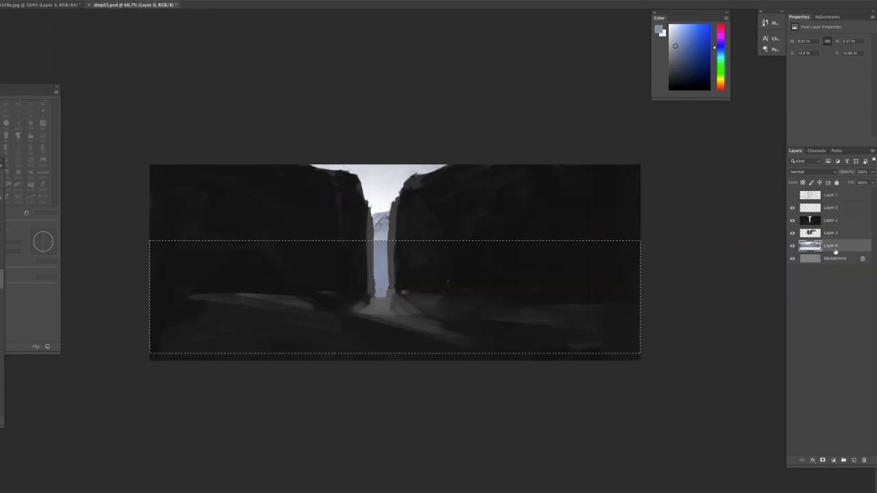
pyautogui.hotkey('ctrl', 'v')
pyautogui.moveTo(209, 329); pyautogui.dragTo(212, 330)
pyautogui.moveTo(381, 219)
pyautogui.mouseDown()
pyautogui.moveTo(446, 222)
pyautogui.moveTo(470, 235)
pyautogui.moveTo(308, 230)
pyautogui.moveTo(398, 221)
pyautogui.mouseUp()
# Step: Scale the distant mountain down and settle it within the gap
pyautogui.hotkey('ctrl', 't')
pyautogui.moveTo(503, 169); pyautogui.dragTo(472, 164)
pyautogui.press('Return')
pyautogui.moveTo(463, 199); pyautogui.dragTo(477, 198)
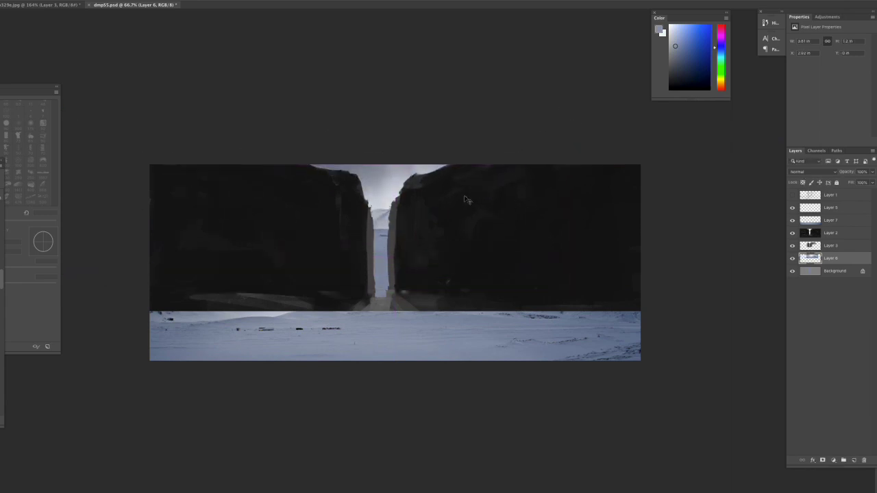
pyautogui.moveTo(465, 199); pyautogui.dragTo(464, 198)
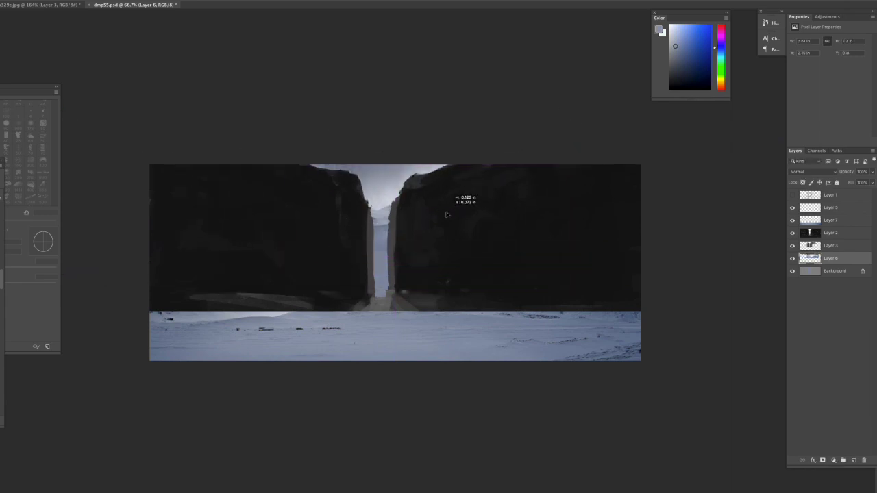
pyautogui.hotkey('ctrl', '1')
pyautogui.press('b')
pyautogui.click(37, 198)
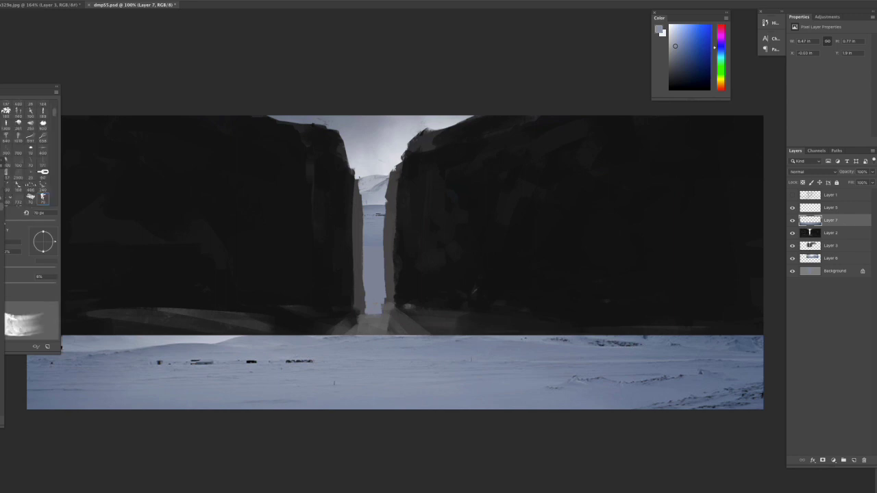
# Step: Paint light snow across the horizon and fill the left horizon area with light grey
pyautogui.moveTo(144, 356); pyautogui.dragTo(31, 360)
pyautogui.moveTo(31, 329); pyautogui.dragTo(233, 327)
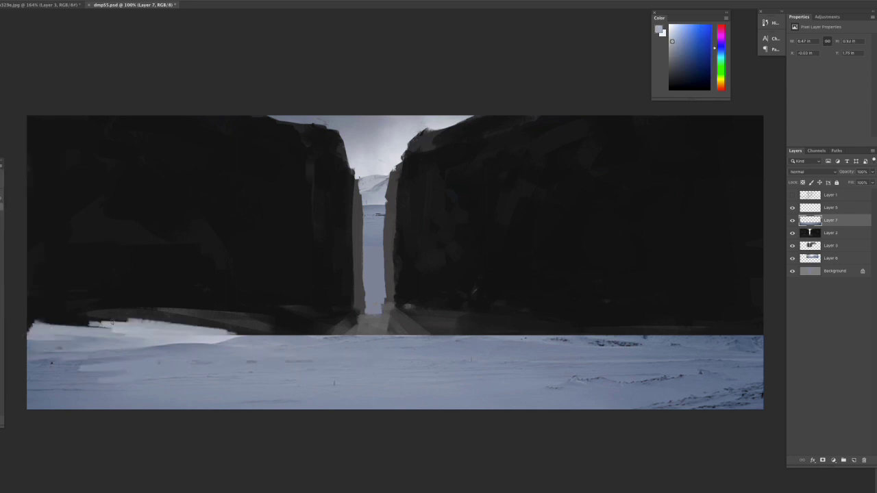
pyautogui.moveTo(89, 325); pyautogui.dragTo(322, 329)
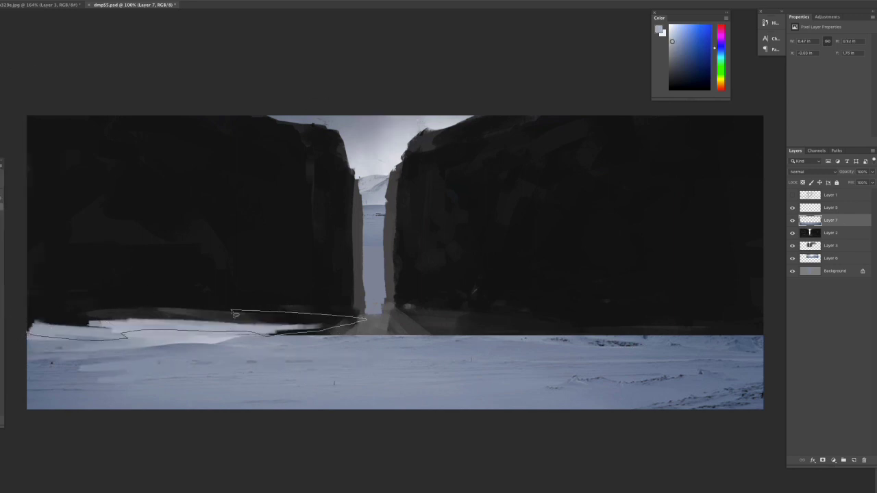
pyautogui.hotkey('alt', 'BackSpace')
pyautogui.moveTo(321, 332)
pyautogui.mouseDown()
pyautogui.moveTo(449, 328)
pyautogui.moveTo(620, 338)
pyautogui.mouseUp()
pyautogui.moveTo(438, 327); pyautogui.dragTo(749, 324)
pyautogui.moveTo(641, 325); pyautogui.dragTo(761, 319)
# Step: Soften the horizon near the right cliff, build a snow slope at its base, and add a lighter band
pyautogui.moveTo(516, 330); pyautogui.dragTo(425, 322)
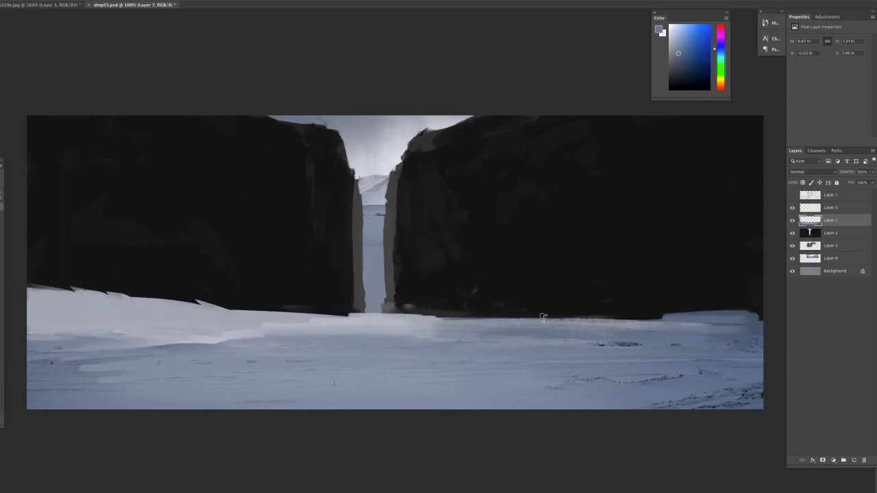
pyautogui.moveTo(740, 316); pyautogui.dragTo(470, 304)
pyautogui.moveTo(534, 314)
pyautogui.mouseDown()
pyautogui.moveTo(747, 220)
pyautogui.moveTo(569, 257)
pyautogui.mouseUp()
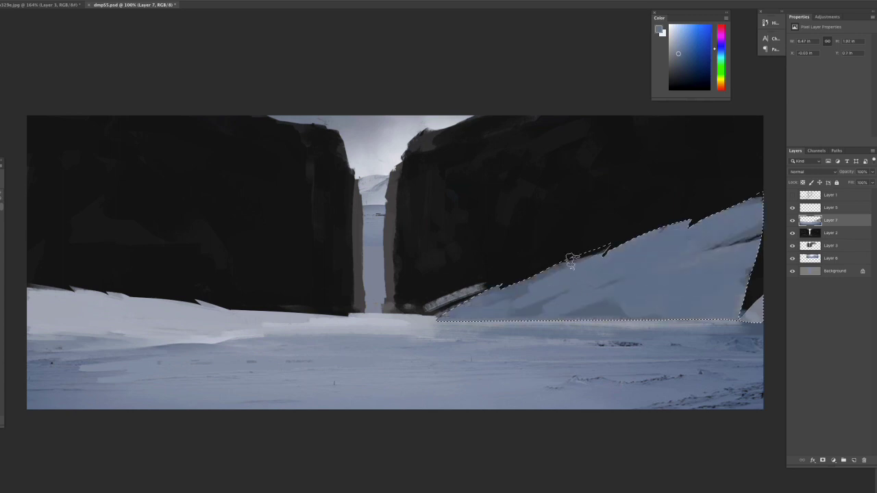
pyautogui.moveTo(753, 301); pyautogui.dragTo(754, 233)
pyautogui.hotkey('ctrl', 'd')
pyautogui.moveTo(754, 327); pyautogui.dragTo(511, 329)
pyautogui.moveTo(528, 257); pyautogui.dragTo(424, 306)
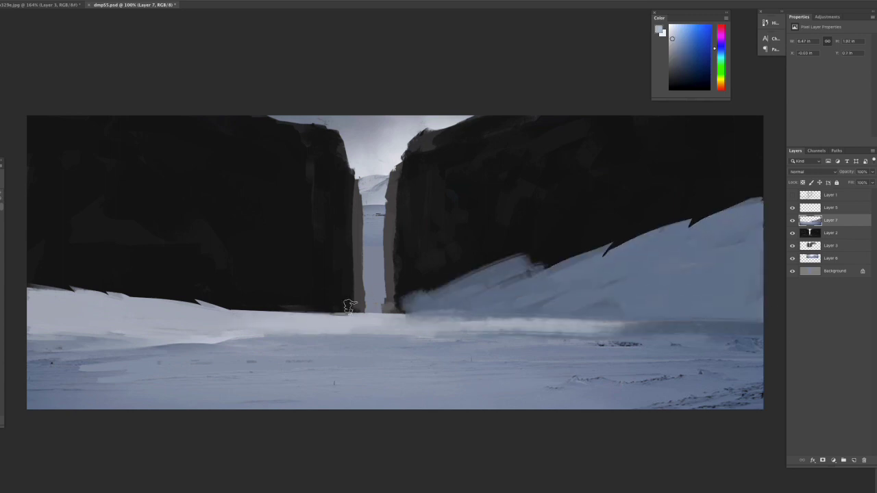
pyautogui.hotkey('ctrl', '-')
pyautogui.hotkey('ctrl', '+')
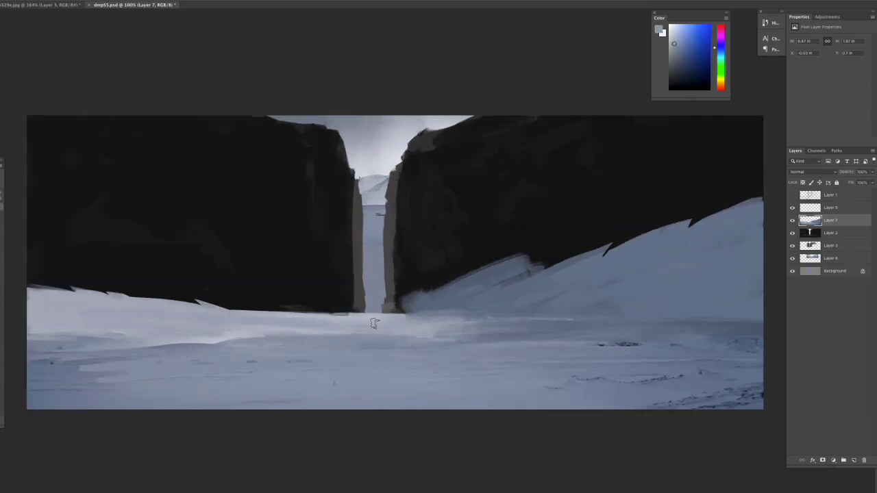
pyautogui.moveTo(411, 333); pyautogui.dragTo(695, 317)
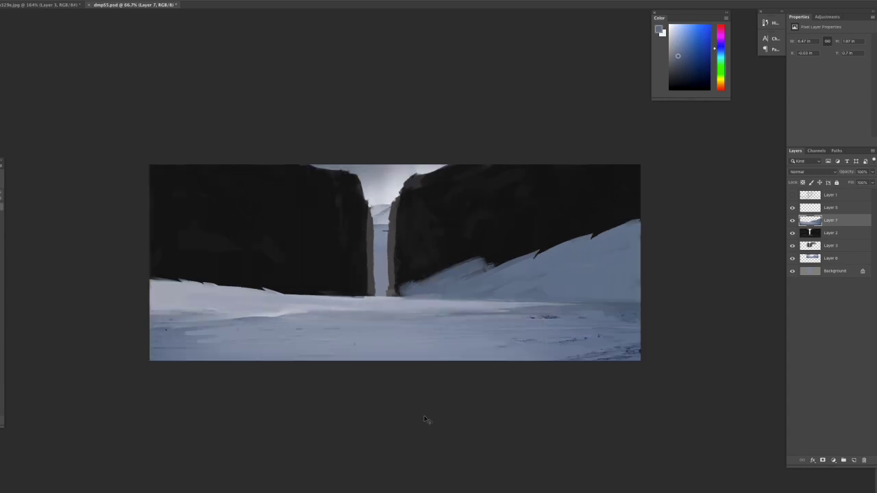
# Step: Cover the right cliff with blue-grey snow and add snowy mist along its base
pyautogui.moveTo(471, 224); pyautogui.dragTo(692, 131)
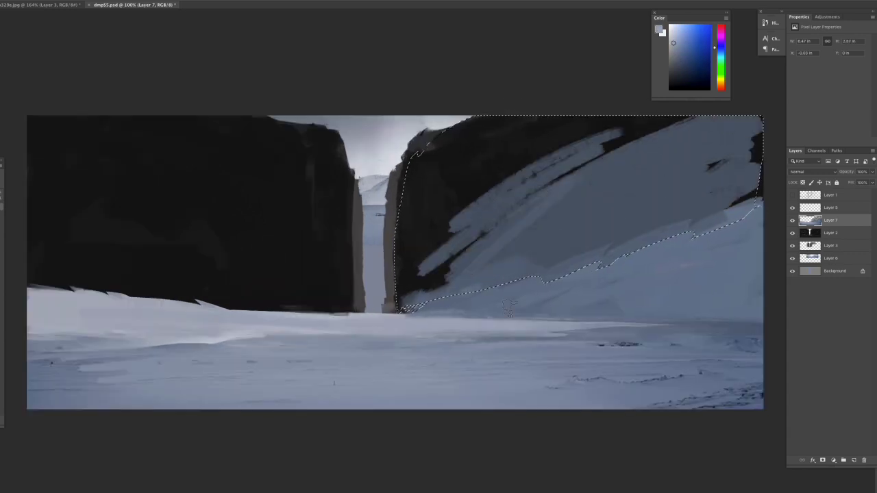
pyautogui.moveTo(425, 274); pyautogui.dragTo(601, 137)
pyautogui.moveTo(521, 267); pyautogui.dragTo(754, 137)
pyautogui.moveTo(411, 302)
pyautogui.mouseDown()
pyautogui.moveTo(537, 289)
pyautogui.moveTo(713, 158)
pyautogui.mouseUp()
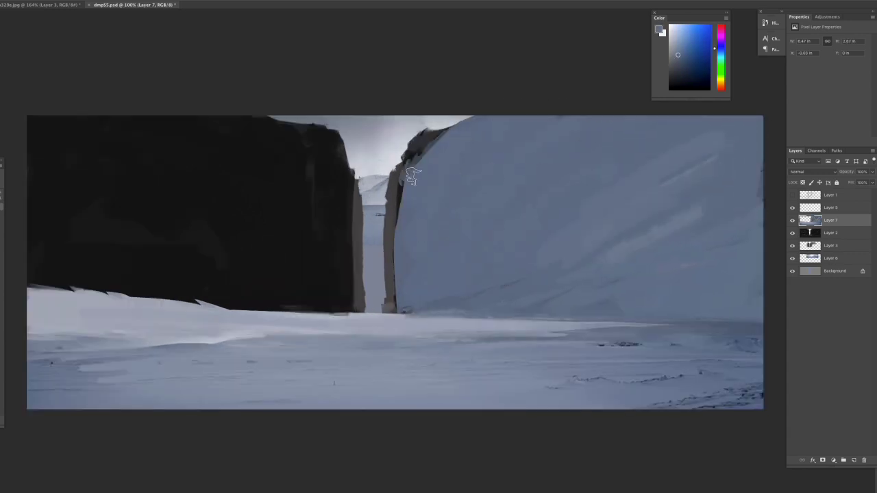
pyautogui.moveTo(401, 312); pyautogui.dragTo(668, 295)
pyautogui.moveTo(603, 309); pyautogui.dragTo(717, 302)
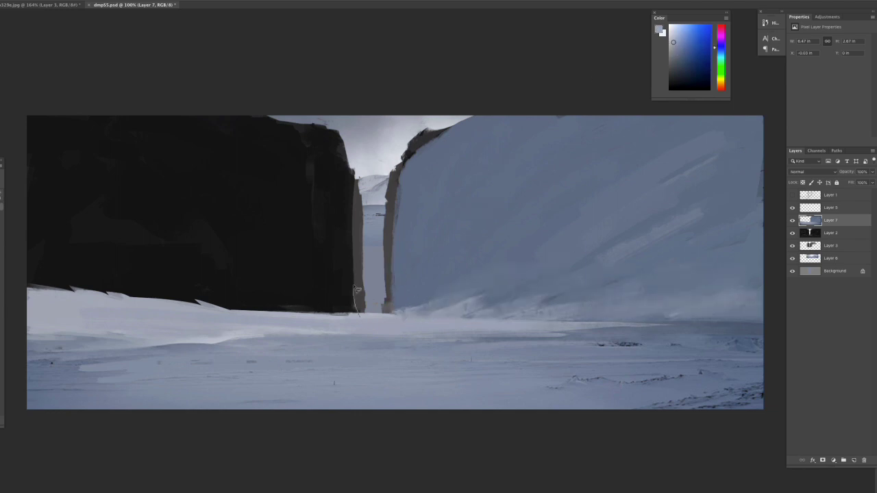
# Step: Paint blue-grey snow over the left cliff, streak the right cliff, and brighten mist at the pass base
pyautogui.moveTo(124, 300)
pyautogui.mouseDown()
pyautogui.moveTo(68, 157)
pyautogui.moveTo(254, 173)
pyautogui.moveTo(54, 309)
pyautogui.moveTo(185, 245)
pyautogui.moveTo(68, 274)
pyautogui.moveTo(171, 226)
pyautogui.mouseUp()
pyautogui.hotkey('ctrl', 'd')
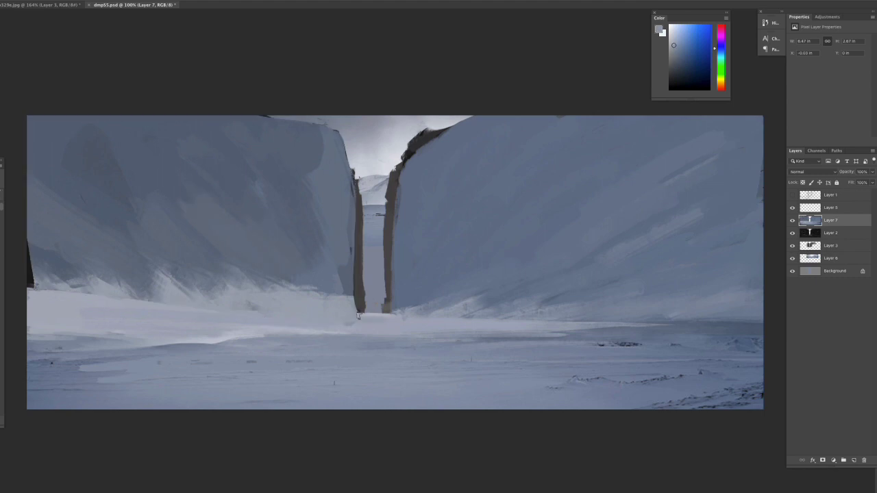
pyautogui.moveTo(462, 305)
pyautogui.mouseDown()
pyautogui.moveTo(686, 178)
pyautogui.moveTo(446, 301)
pyautogui.moveTo(471, 333)
pyautogui.moveTo(319, 285)
pyautogui.moveTo(48, 253)
pyautogui.mouseUp()
pyautogui.moveTo(466, 267); pyautogui.dragTo(588, 173)
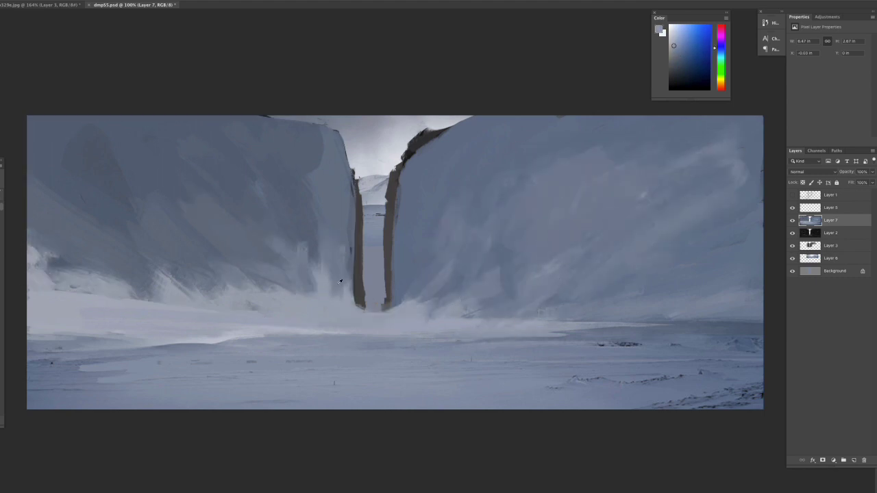
# Step: Soften both cliffs with darker misty strokes and add light mist to the right cliff
pyautogui.moveTo(103, 219); pyautogui.dragTo(250, 249)
pyautogui.moveTo(479, 274)
pyautogui.mouseDown()
pyautogui.moveTo(701, 307)
pyautogui.moveTo(642, 149)
pyautogui.mouseUp()
pyautogui.moveTo(274, 171); pyautogui.dragTo(186, 237)
pyautogui.moveTo(473, 294)
pyautogui.mouseDown()
pyautogui.moveTo(517, 194)
pyautogui.moveTo(511, 206)
pyautogui.mouseUp()
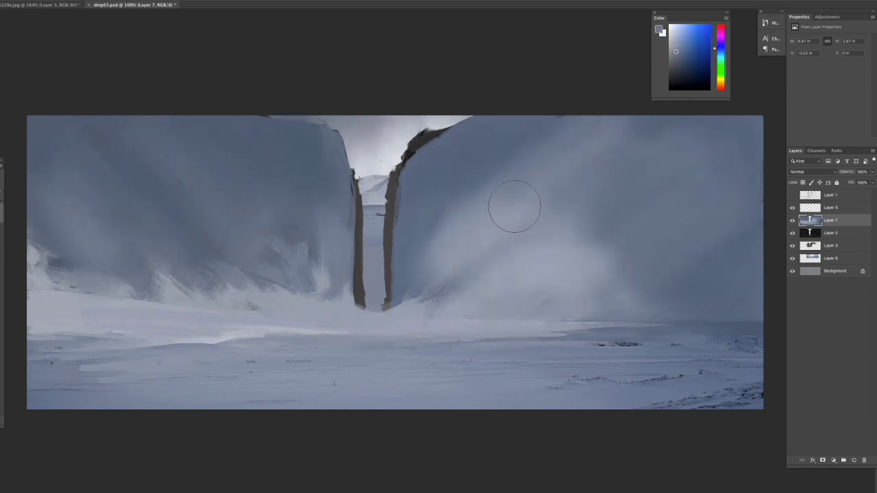
pyautogui.click(830, 245)
pyautogui.keyDown('ctrl'); pyautogui.click(810, 246); pyautogui.keyUp('ctrl')
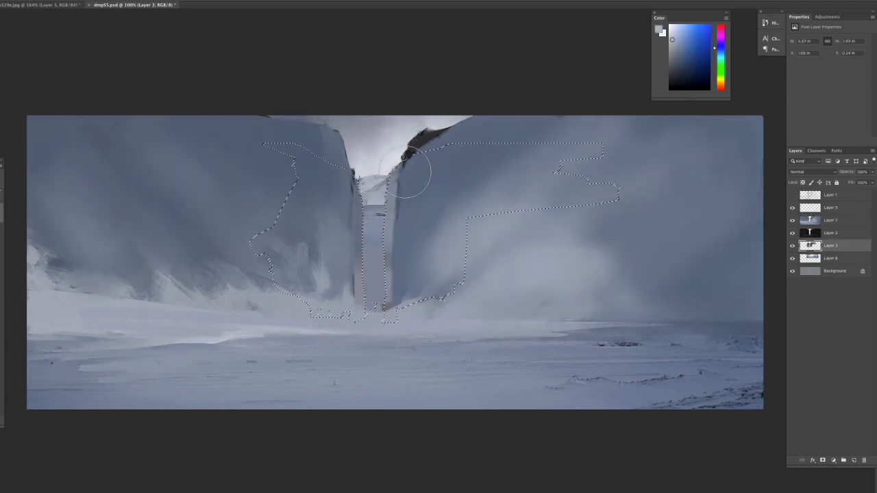
# Step: Transform Layer 3's gap edges, hide them, and move the distant mountain higher in the gap
pyautogui.hotkey('ctrl', 't')
pyautogui.moveTo(604, 234); pyautogui.dragTo(606, 234)
pyautogui.press('Return')
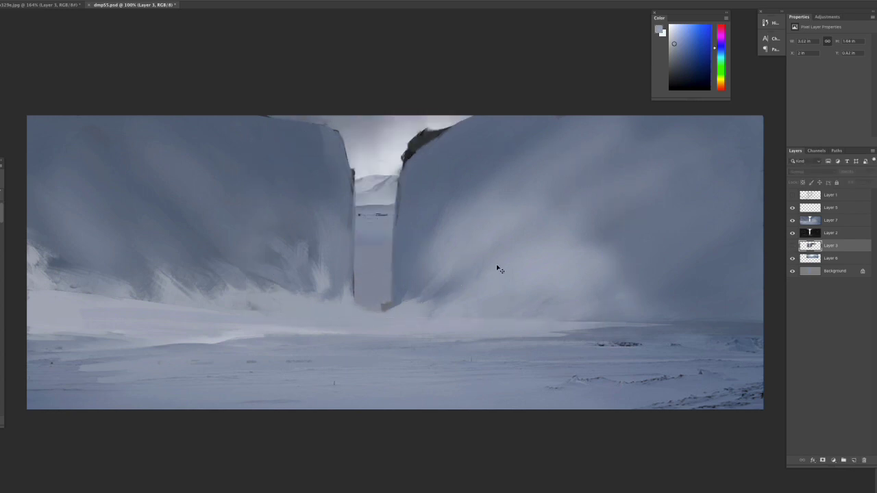
pyautogui.moveTo(281, 231)
pyautogui.mouseDown()
pyautogui.moveTo(308, 246)
pyautogui.moveTo(336, 235)
pyautogui.moveTo(414, 180)
pyautogui.mouseUp()
pyautogui.keyDown('ctrl'); pyautogui.click(414, 180); pyautogui.keyUp('ctrl')
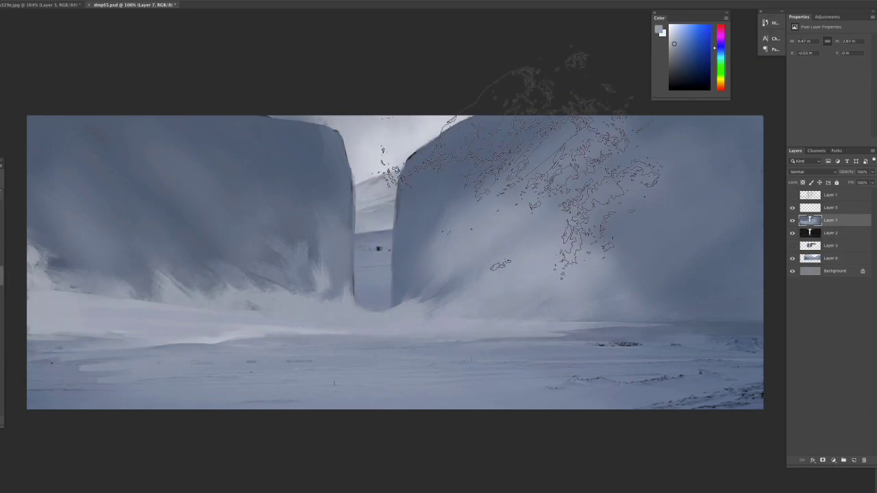
# Step: Paint dark rock texture down the right cliff and along the left cliff's top
pyautogui.moveTo(55, 357)
pyautogui.mouseDown()
pyautogui.moveTo(528, 137)
pyautogui.moveTo(726, 164)
pyautogui.mouseUp()
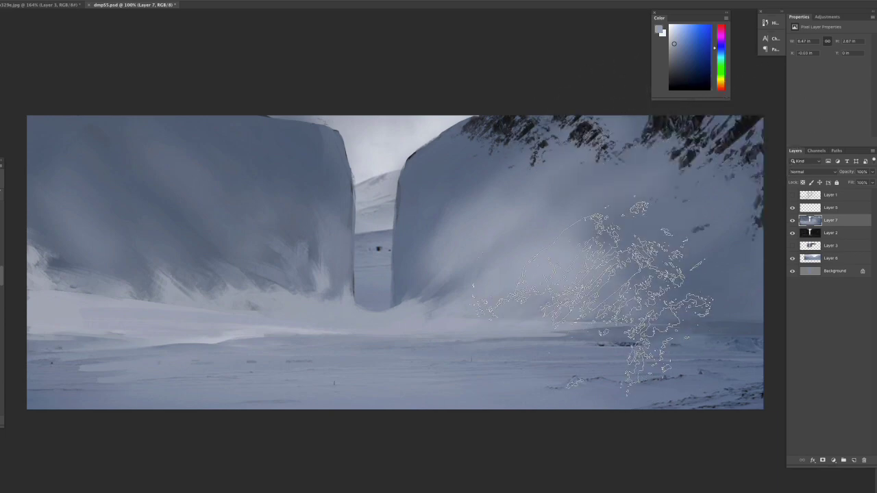
pyautogui.moveTo(480, 137); pyautogui.dragTo(425, 179)
pyautogui.press('F5')
pyautogui.moveTo(422, 212); pyautogui.dragTo(489, 196)
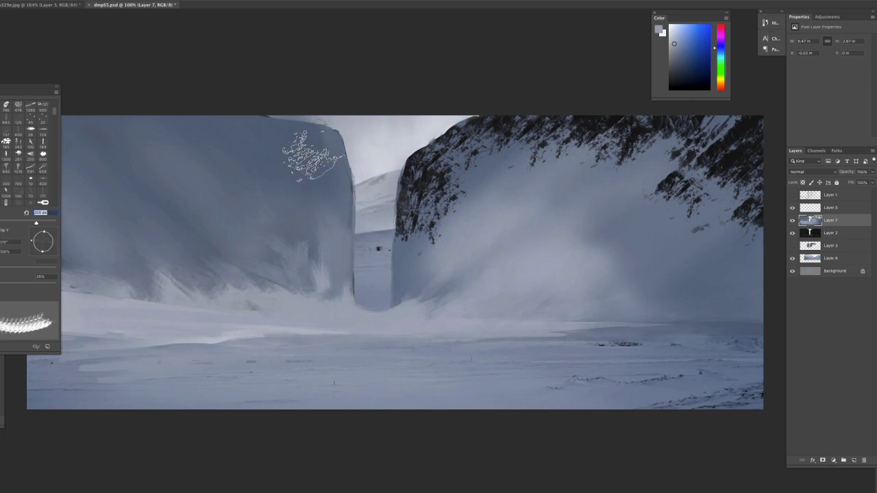
pyautogui.moveTo(303, 167); pyautogui.dragTo(171, 151)
pyautogui.hotkey('ctrl', '-')
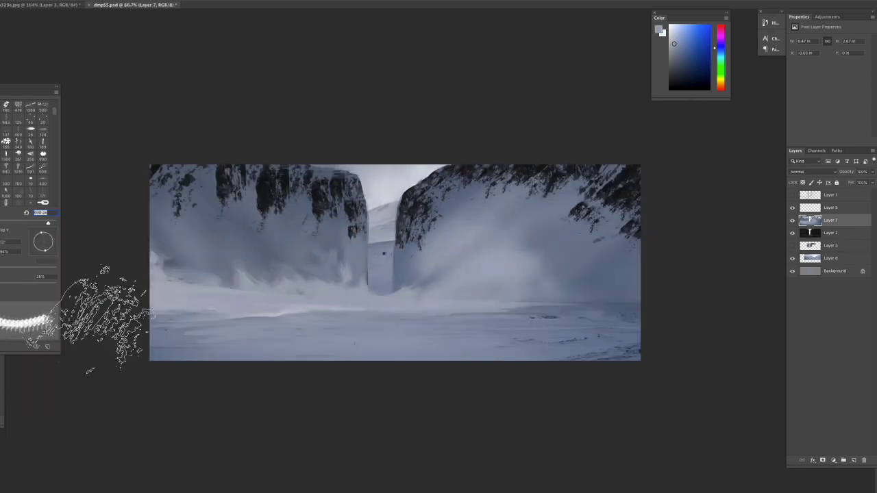
pyautogui.hotkey('ctrl', '+')
# Step: Add dark rock patches at the left cliff base and along the right slope's base
pyautogui.moveTo(456, 317); pyautogui.dragTo(429, 329)
pyautogui.hotkey('ctrl', 'z')
pyautogui.press('F5')
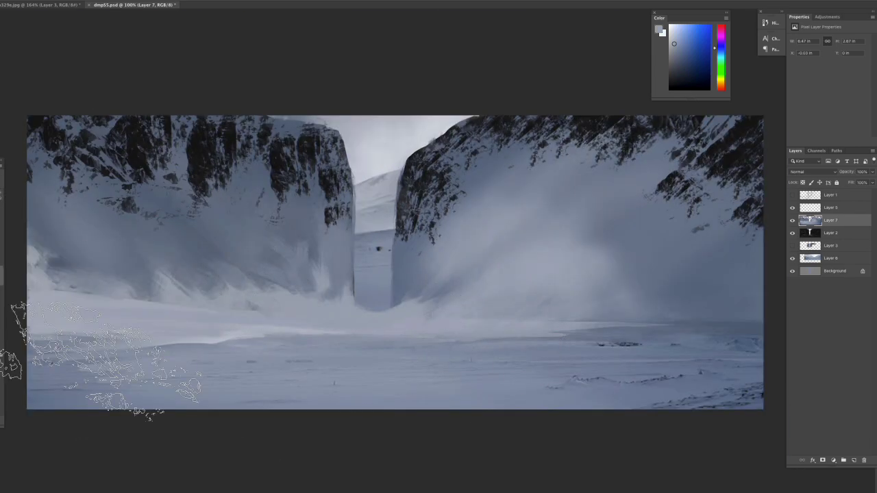
pyautogui.moveTo(206, 257)
pyautogui.mouseDown()
pyautogui.moveTo(109, 271)
pyautogui.moveTo(343, 312)
pyautogui.mouseUp()
pyautogui.press('F5')
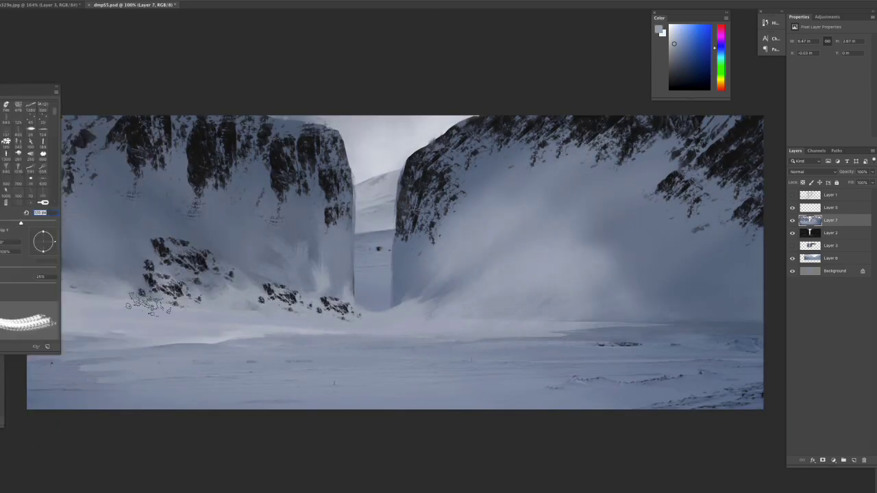
pyautogui.moveTo(453, 305); pyautogui.dragTo(651, 278)
pyautogui.moveTo(603, 295); pyautogui.dragTo(713, 294)
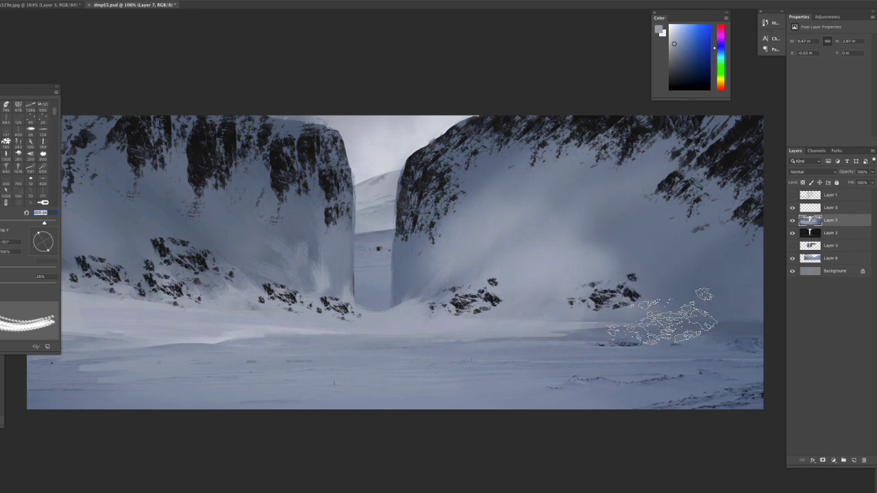
pyautogui.moveTo(644, 281); pyautogui.dragTo(757, 291)
pyautogui.moveTo(658, 318); pyautogui.dragTo(754, 281)
pyautogui.press('F5')
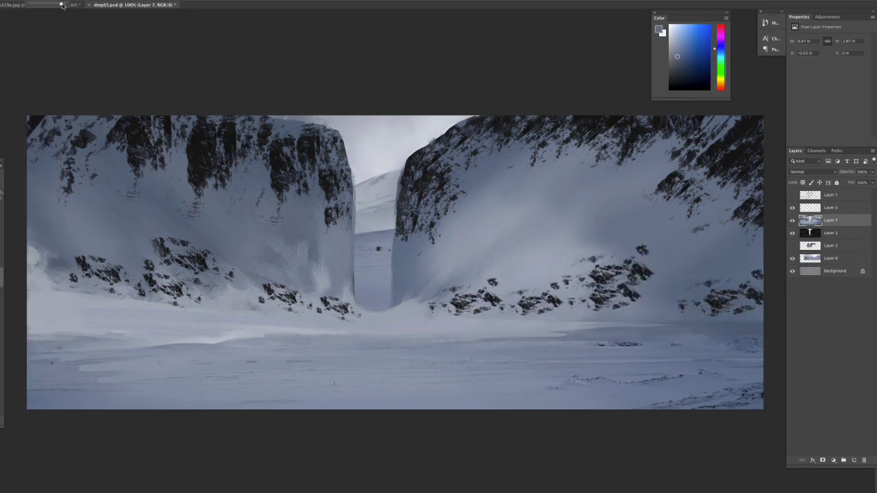
# Step: Paint dark streaks across the left and right foreground snow in a darker colour
pyautogui.keyDown('alt'); pyautogui.click(129, 162); pyautogui.keyUp('alt')
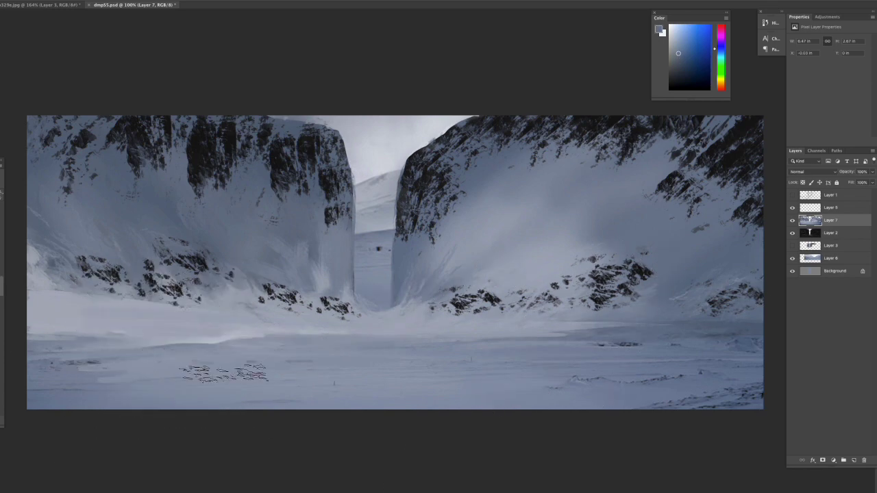
pyautogui.moveTo(41, 312); pyautogui.dragTo(164, 322)
pyautogui.moveTo(542, 353); pyautogui.dragTo(466, 373)
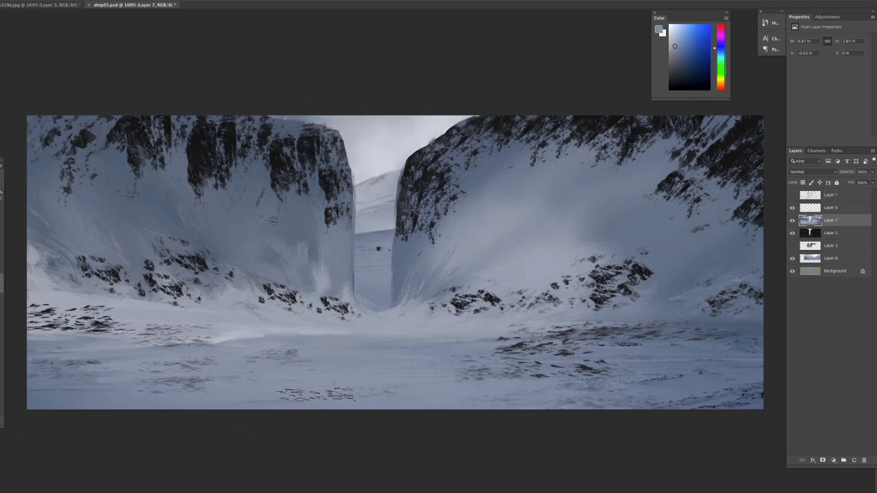
# Step: Cover the upper-right rocks with sampled snow colour and scale the statue down into the pass
pyautogui.keyDown('alt'); pyautogui.click(229, 368); pyautogui.keyUp('alt')
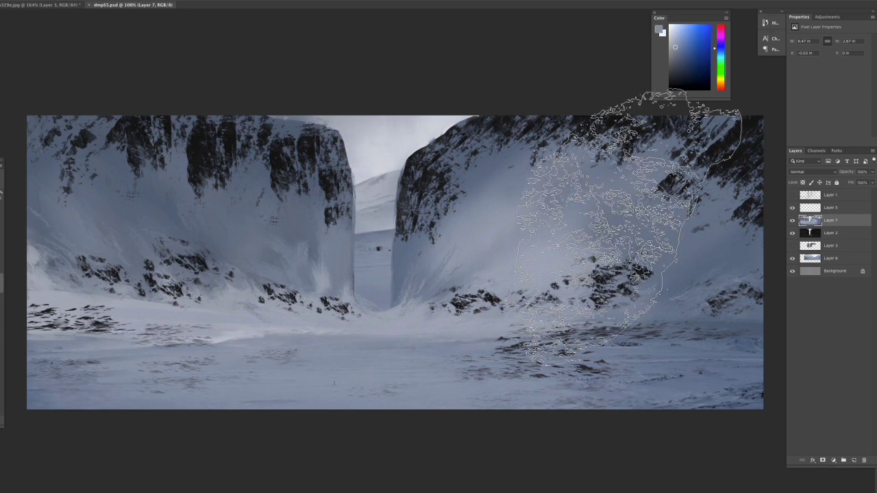
pyautogui.moveTo(732, 168); pyautogui.dragTo(740, 231)
pyautogui.keyDown('alt'); pyautogui.click(692, 235); pyautogui.keyUp('alt')
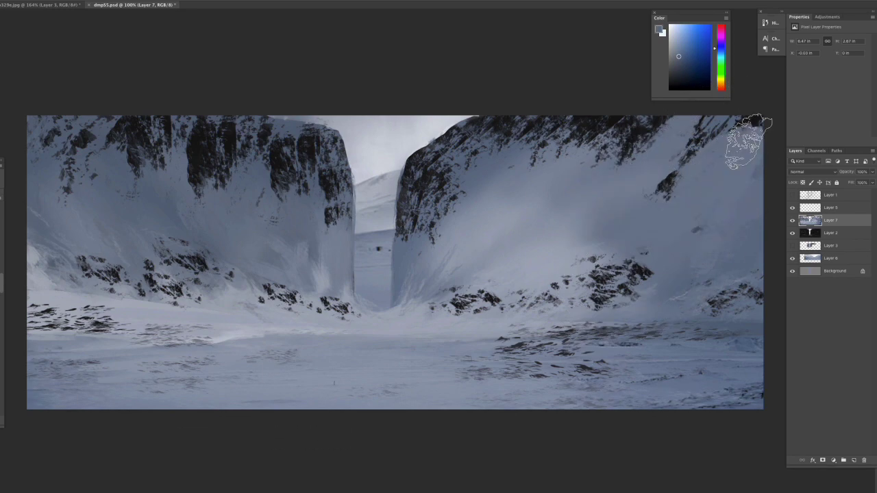
pyautogui.keyDown('alt'); pyautogui.click(734, 226); pyautogui.keyUp('alt')
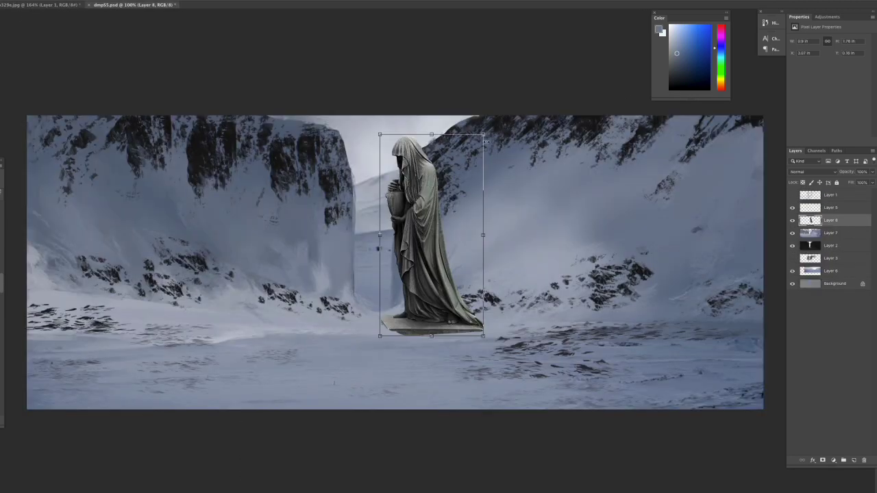
pyautogui.moveTo(431, 233); pyautogui.dragTo(421, 226)
pyautogui.press('Return')
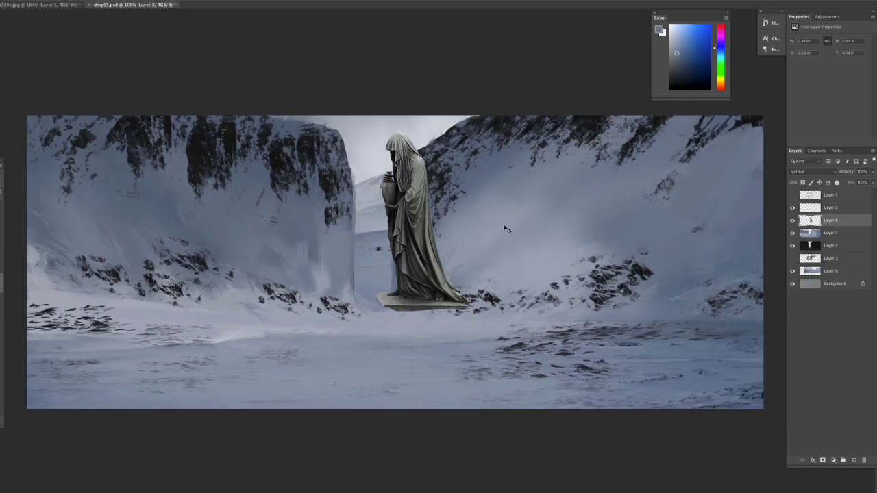
# Step: Colour-match the statue to the scene with Match Color at intensity 14
pyautogui.click(686, 405)
pyautogui.moveTo(698, 298); pyautogui.dragTo(666, 319)
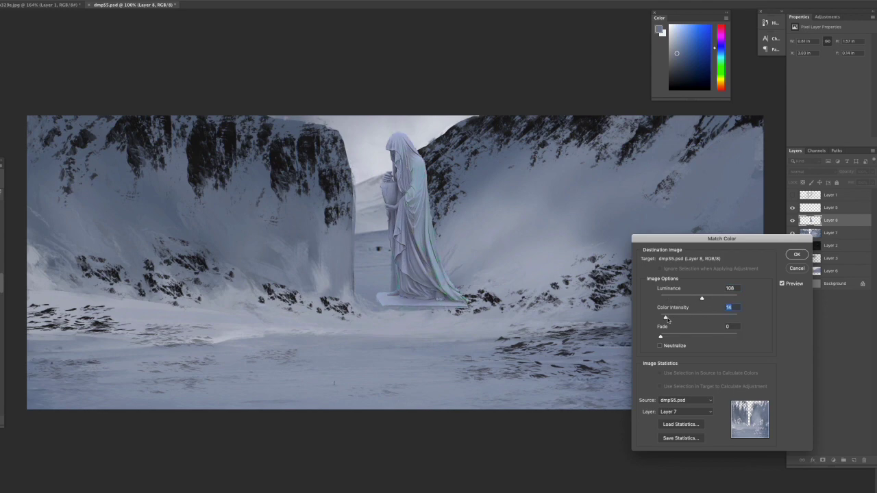
pyautogui.click(797, 255)
pyautogui.hotkey('ctrl', '+')
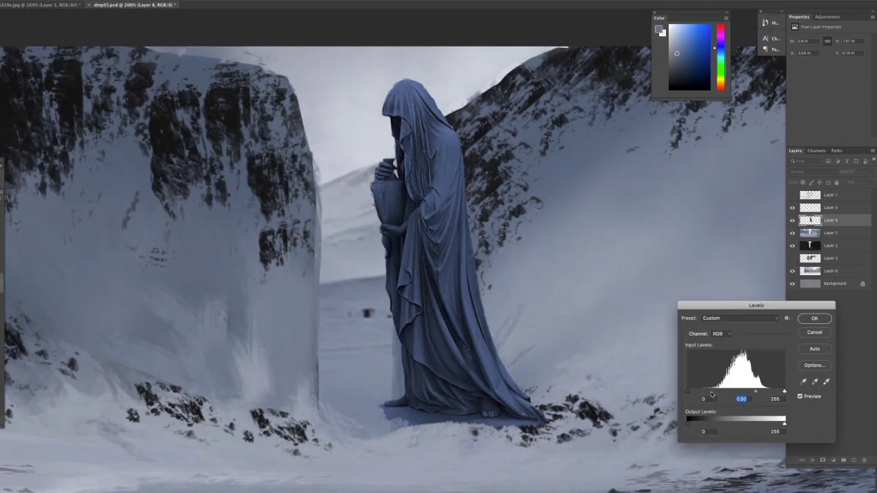
# Step: Duplicate the statue, darken the copy nearly black, and mask it onto the lower robe and base
pyautogui.hotkey('ctrl', 'j')
pyautogui.moveTo(698, 299)
pyautogui.mouseDown()
pyautogui.moveTo(664, 302)
pyautogui.moveTo(666, 318)
pyautogui.moveTo(684, 299)
pyautogui.mouseUp()
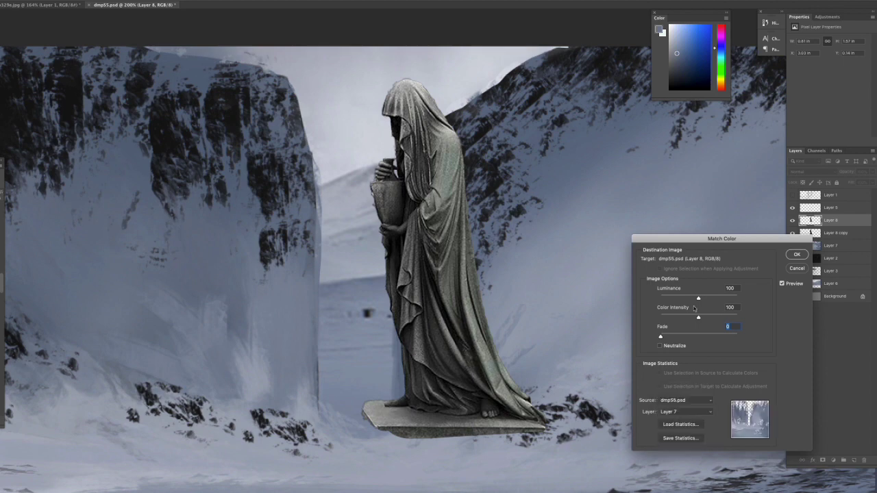
pyautogui.press('Return')
pyautogui.click(834, 460)
pyautogui.moveTo(404, 99); pyautogui.dragTo(399, 137)
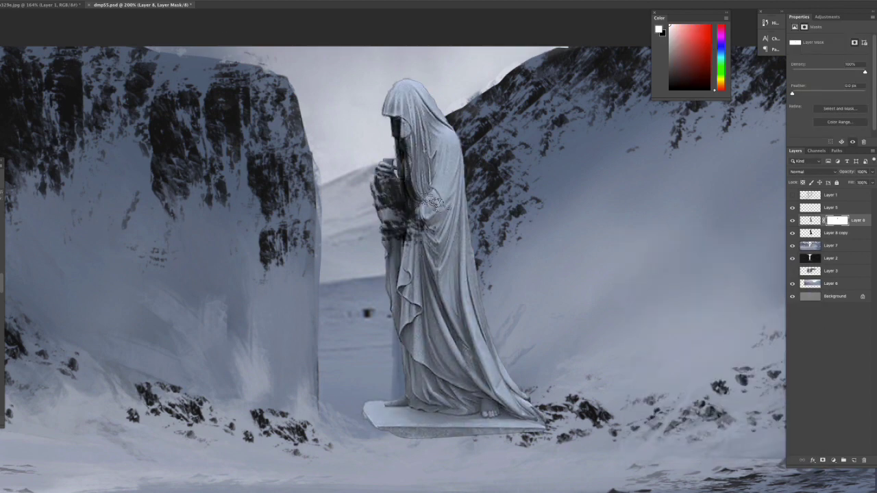
pyautogui.press(']')
pyautogui.press(']')
pyautogui.press(']')
pyautogui.click(440, 189)
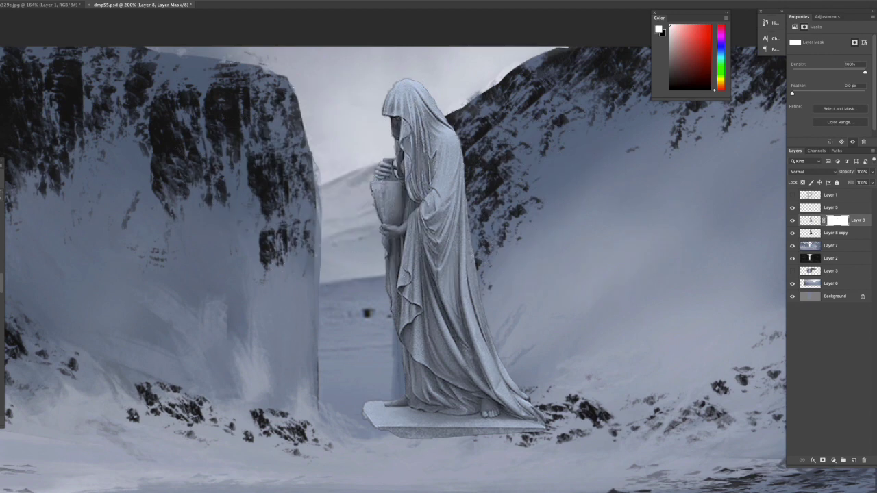
pyautogui.press('[')
pyautogui.press('[')
pyautogui.press('[')
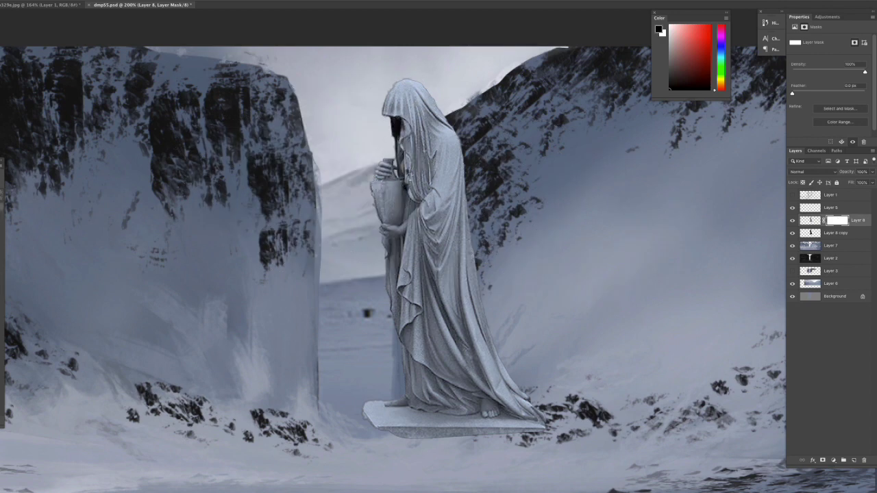
pyautogui.moveTo(433, 300); pyautogui.dragTo(373, 411)
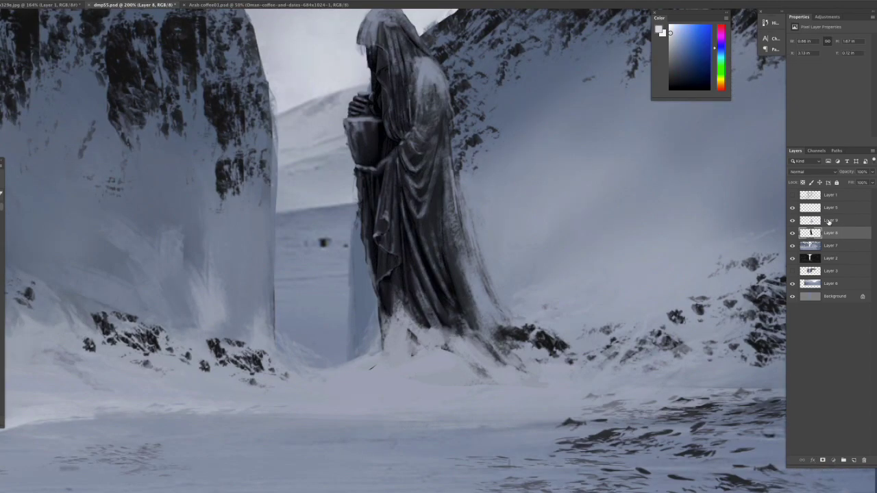
# Step: Darken the robe's right side, paint snow highlights along its edge, and add empty Layer 10
pyautogui.moveTo(398, 357); pyautogui.dragTo(458, 257)
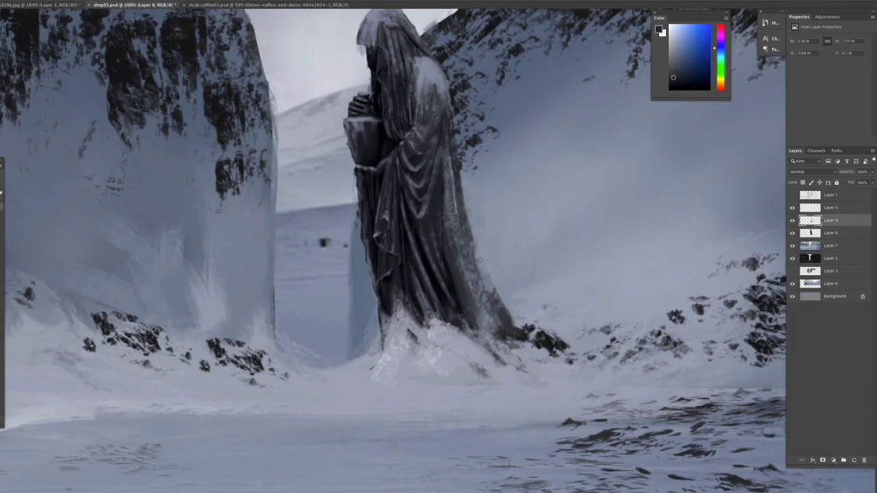
pyautogui.moveTo(460, 227); pyautogui.dragTo(492, 316)
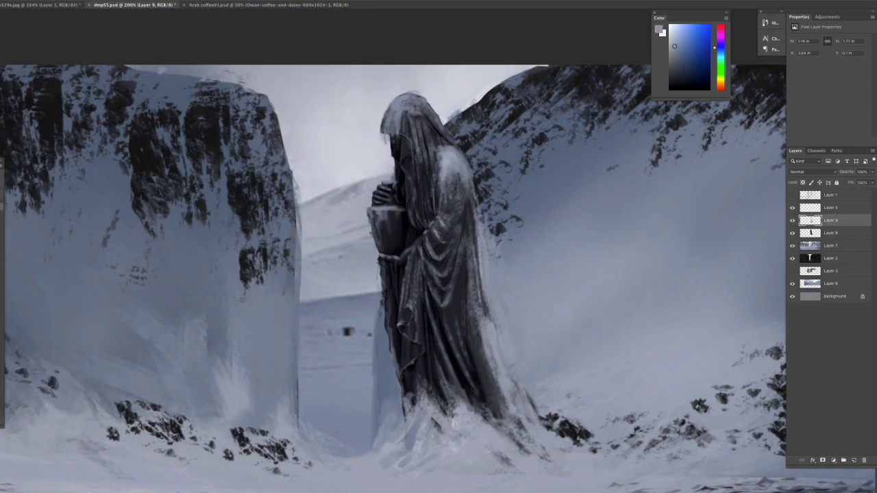
pyautogui.keyDown('alt'); pyautogui.click(489, 236); pyautogui.keyUp('alt')
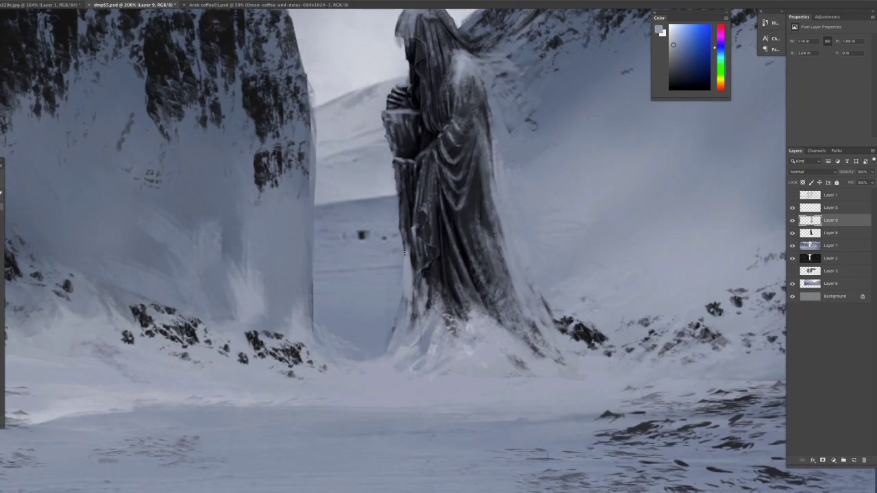
pyautogui.hotkey('ctrl', 'shift', 'alt', 'n')
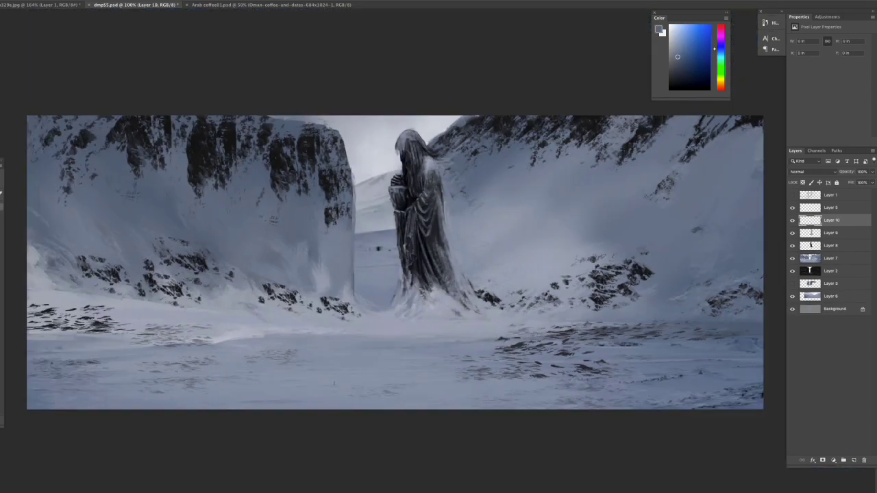
# Step: Set the new layer to Overlay and brighten highlights on the statue
pyautogui.click(812, 172)
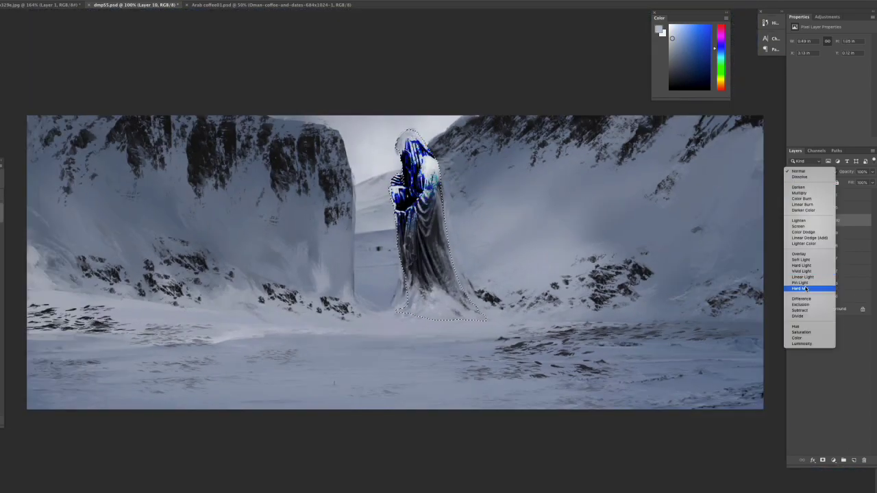
pyautogui.click(812, 256)
pyautogui.hotkey('ctrl', '+')
pyautogui.moveTo(410, 262); pyautogui.dragTo(510, 172)
pyautogui.hotkey('ctrl', '-')
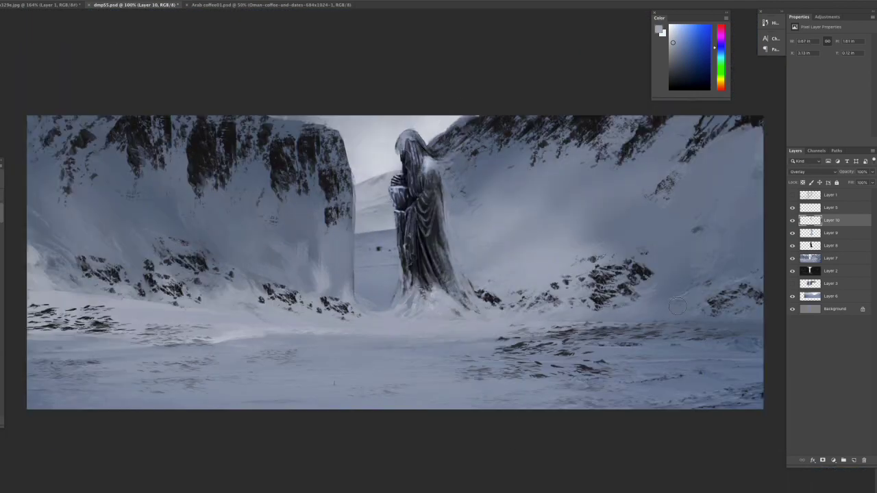
# Step: Inspect the statue's hood, then select both statue layers together
pyautogui.hotkey('alt', '[')
pyautogui.hotkey('ctrl', '+')
pyautogui.hotkey('ctrl', '+')
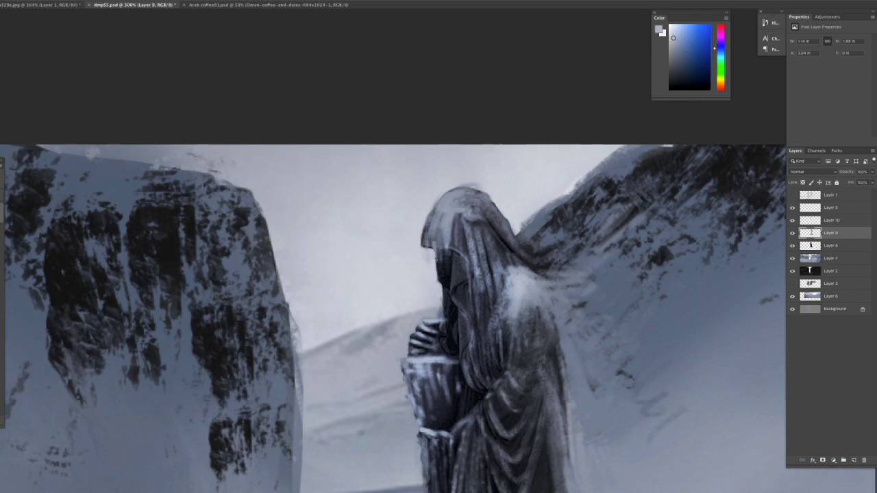
pyautogui.hotkey('ctrl', '-')
pyautogui.hotkey('ctrl', '-')
pyautogui.hotkey('alt', ']')
pyautogui.click(830, 233)
pyautogui.keyDown('shift'); pyautogui.click(831, 245); pyautogui.keyUp('shift')
# Step: Duplicate the statue layers and mirror the copy horizontally, placing it left of the pass
pyautogui.hotkey('ctrl', 'j')
pyautogui.hotkey('ctrl', 't')
pyautogui.moveTo(370, 291); pyautogui.dragTo(355, 291)
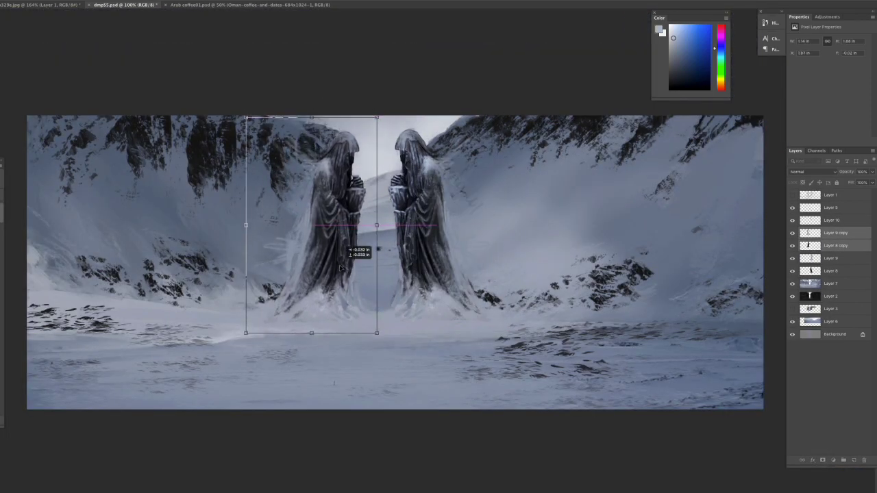
pyautogui.press('Return')
# Step: Place a horizontal ruler guide across the statues' middle for alignment, then hide it
pyautogui.hotkey('ctrl', 'r')
pyautogui.moveTo(427, 12); pyautogui.dragTo(425, 135)
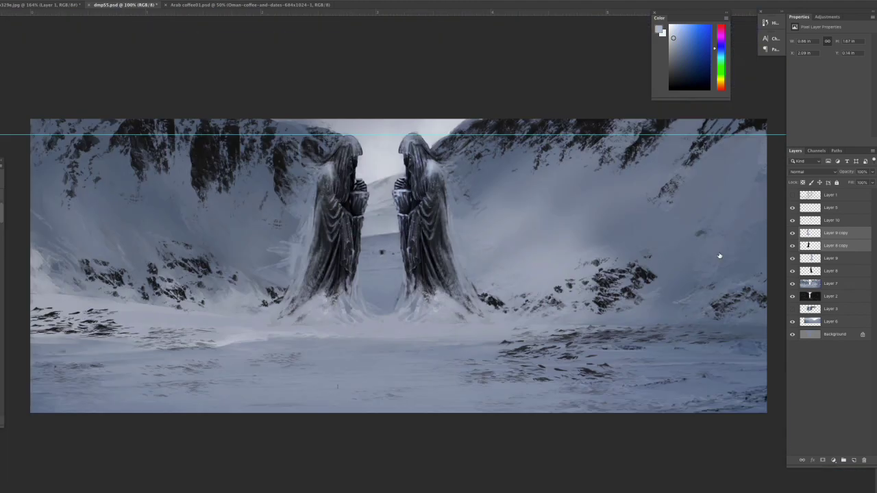
pyautogui.moveTo(416, 134); pyautogui.dragTo(480, 190)
pyautogui.hotkey('ctrl', ';')
# Step: On Layer 9 copy, undo the edge glow and brush soft white mist up the left statue's side
pyautogui.keyDown('ctrl'); pyautogui.click(272, 254); pyautogui.keyUp('ctrl')
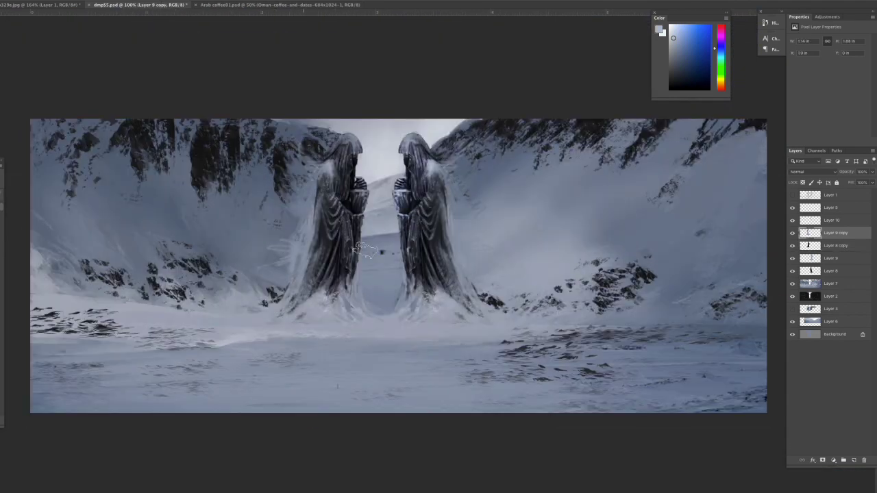
pyautogui.hotkey('ctrl', 'z')
pyautogui.moveTo(295, 248); pyautogui.dragTo(276, 175)
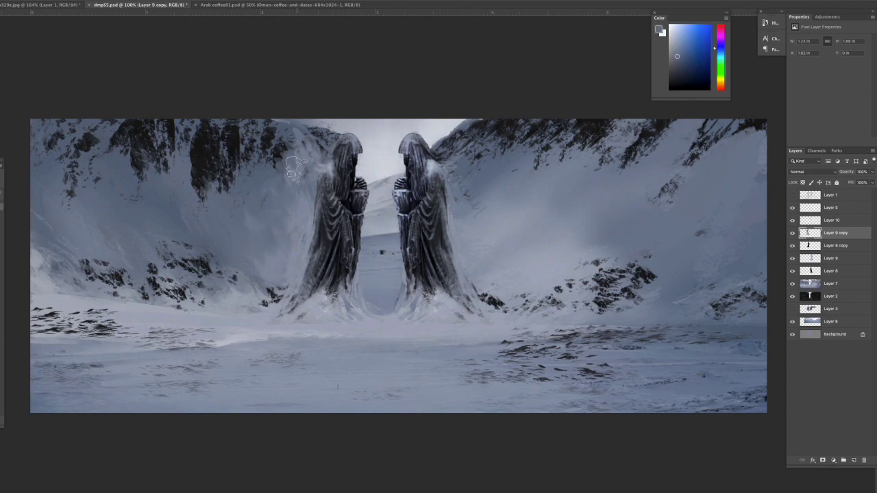
pyautogui.scroll(1, 295, 171)
pyautogui.scroll(-1, 386, 156)
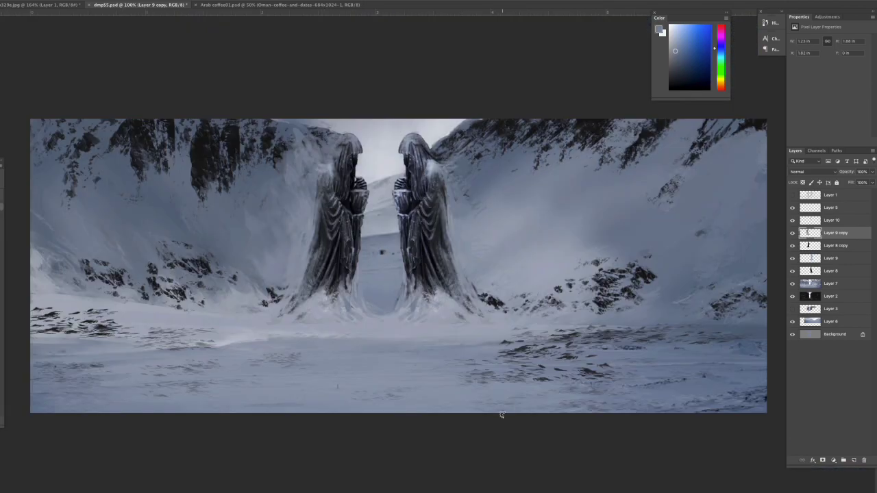
pyautogui.keyDown('ctrl'); pyautogui.click(479, 132); pyautogui.keyUp('ctrl')
pyautogui.keyDown('ctrl'); pyautogui.click(444, 152); pyautogui.keyUp('ctrl')
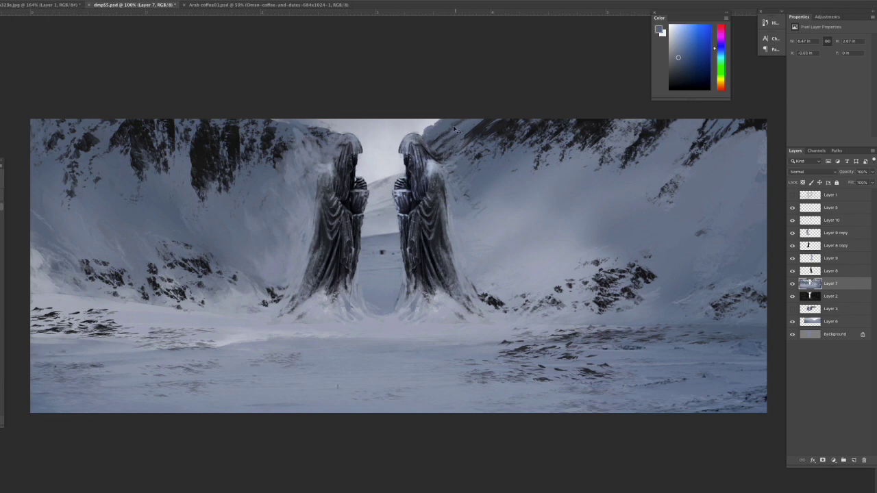
# Step: At 200% zoom, paint bright snow along the left statue's lower robe hem on Layer 9 copy
pyautogui.keyDown('ctrl'); pyautogui.click(315, 130); pyautogui.keyUp('ctrl')
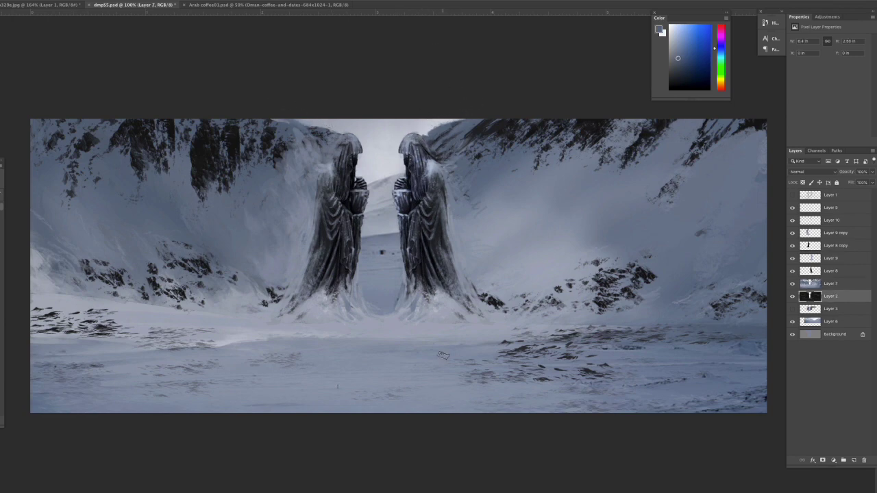
pyautogui.click(795, 258)
pyautogui.keyDown('ctrl'); pyautogui.click(321, 212); pyautogui.keyUp('ctrl')
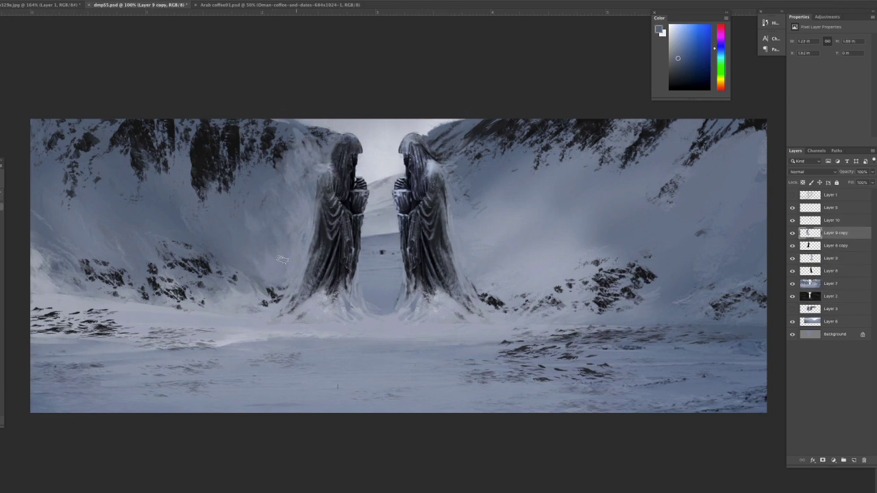
pyautogui.hotkey('ctrl', '+')
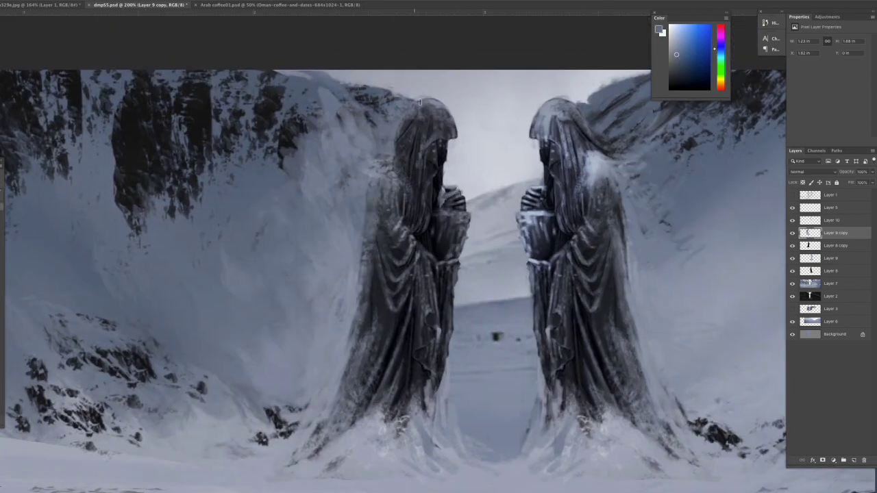
pyautogui.scroll(-1, 359, 283)
pyautogui.scroll(-3, 420, 303)
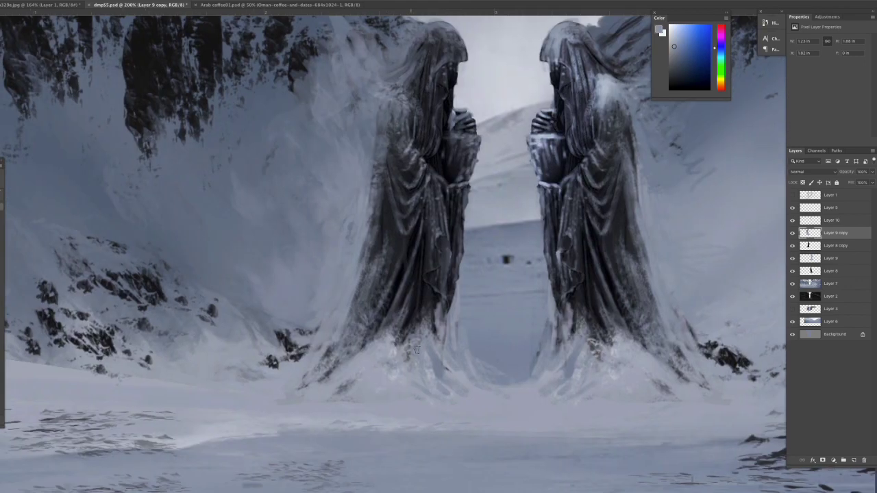
pyautogui.moveTo(300, 407); pyautogui.dragTo(363, 302)
pyautogui.moveTo(260, 405); pyautogui.dragTo(407, 390)
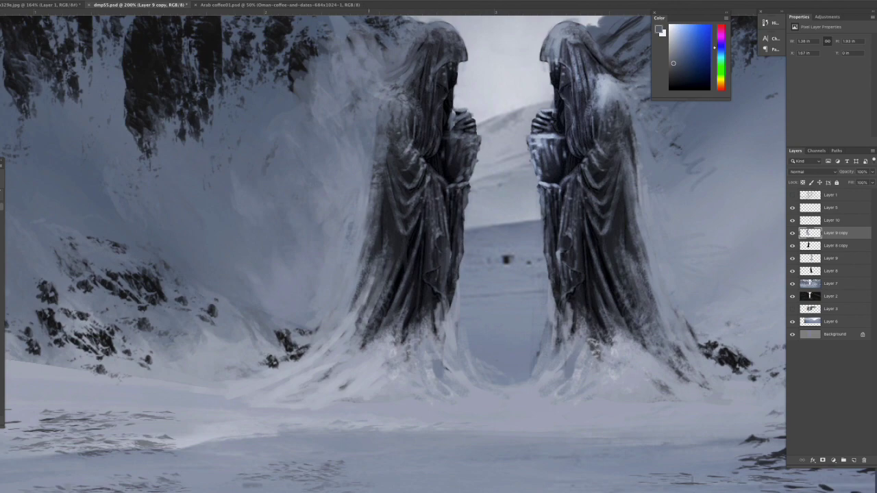
pyautogui.hotkey('ctrl', '-')
# Step: Add a new Overlay layer above Layer 9 copy and paint light highlights on the left statue
pyautogui.click(853, 461)
pyautogui.click(813, 172)
pyautogui.click(812, 251)
pyautogui.moveTo(317, 288); pyautogui.dragTo(330, 186)
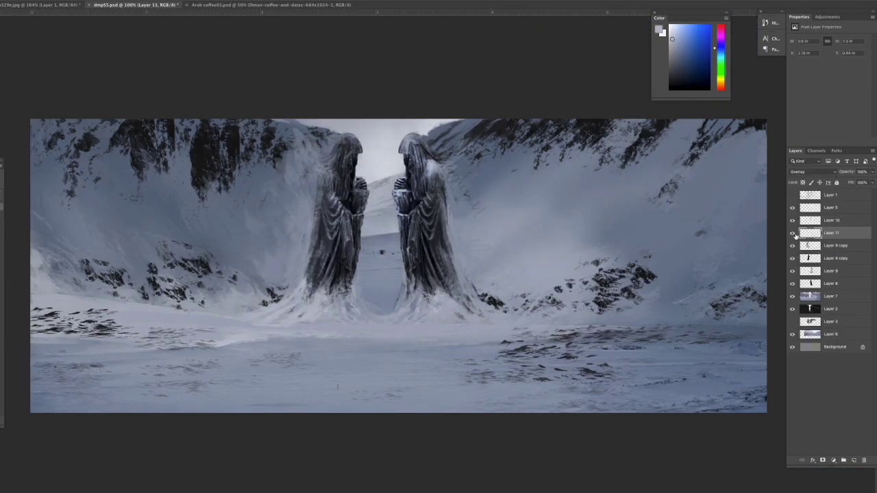
pyautogui.hotkey('ctrl', '-')
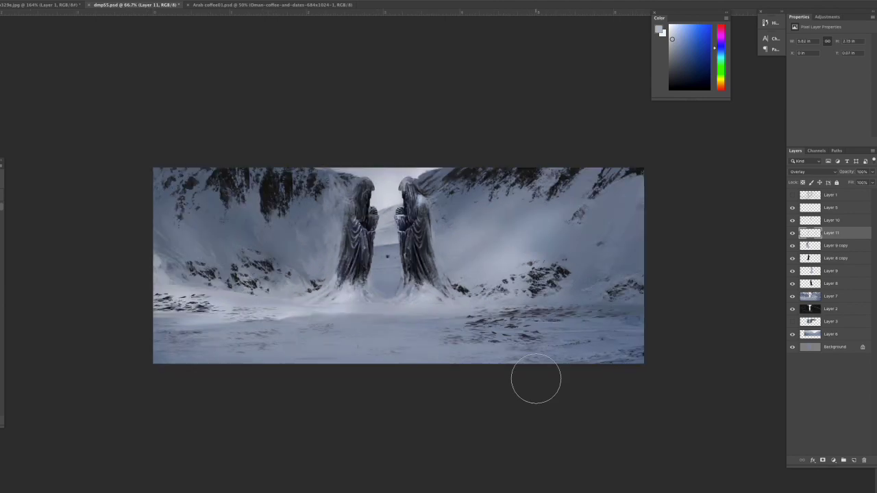
pyautogui.hotkey('alt', '[')
pyautogui.hotkey('ctrl', '+')
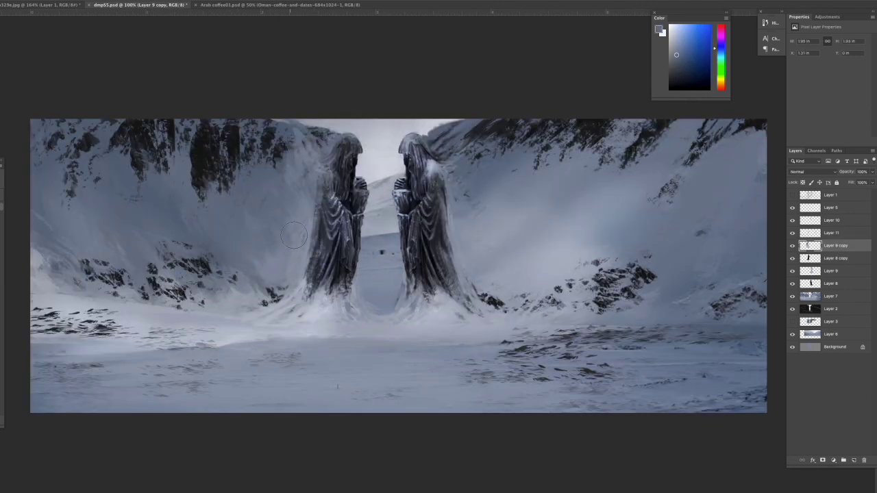
pyautogui.hotkey('alt', '[')
pyautogui.hotkey('alt', '[')
pyautogui.hotkey('ctrl', '-')
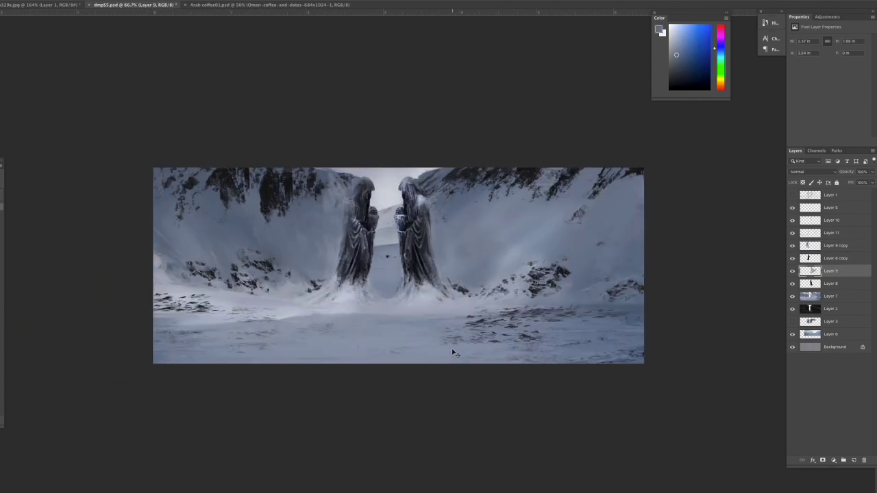
pyautogui.hotkey('ctrl', '+')
pyautogui.hotkey('alt', ']')
# Step: Add a new layer above Layer 6 and paint a dark pillar between the statues
pyautogui.click(842, 329)
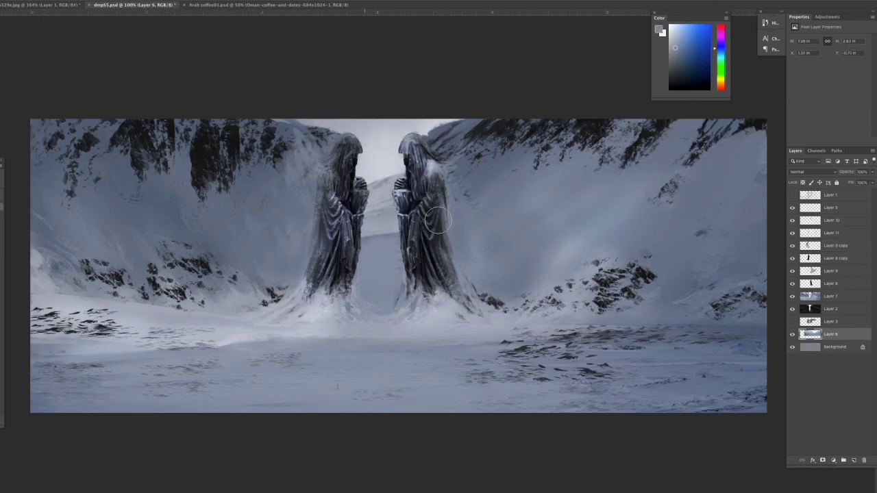
pyautogui.hotkey('ctrl', 'shift', 'alt', 'n')
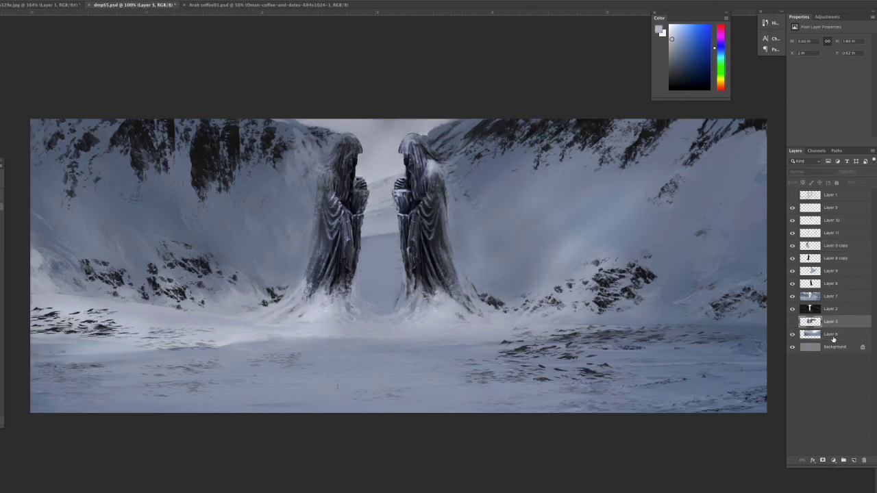
pyautogui.moveTo(386, 310)
pyautogui.mouseDown()
pyautogui.moveTo(403, 141)
pyautogui.moveTo(387, 322)
pyautogui.mouseUp()
# Step: Fill out the pillar, duplicate it, and tone it light grey with darker patches
pyautogui.moveTo(388, 192); pyautogui.dragTo(387, 301)
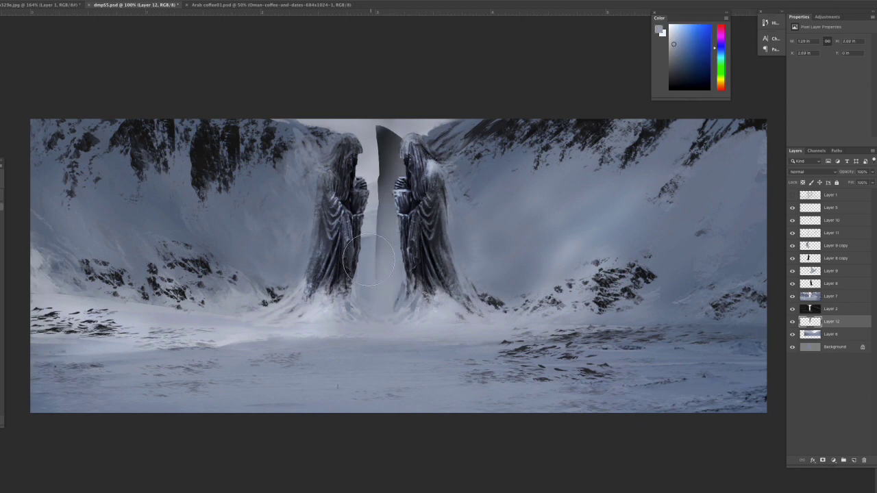
pyautogui.hotkey('ctrl', 'j')
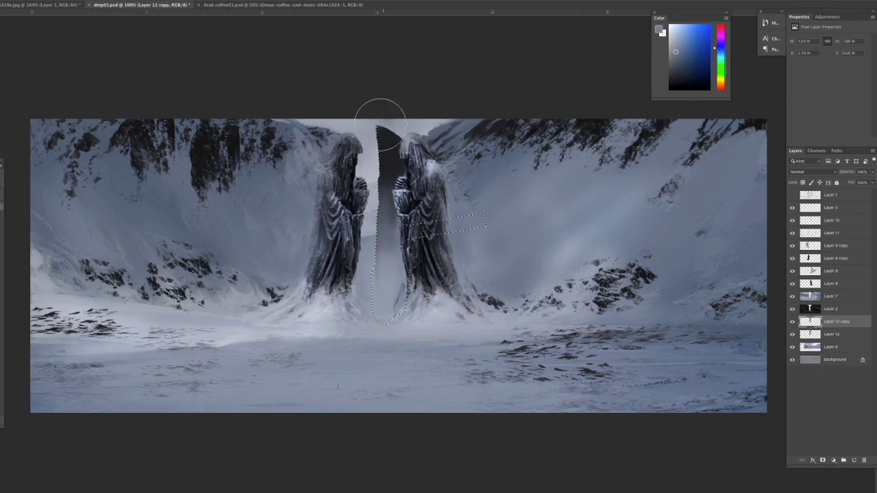
pyautogui.moveTo(381, 114); pyautogui.dragTo(387, 233)
pyautogui.keyDown('ctrl'); pyautogui.click(809, 322); pyautogui.keyUp('ctrl')
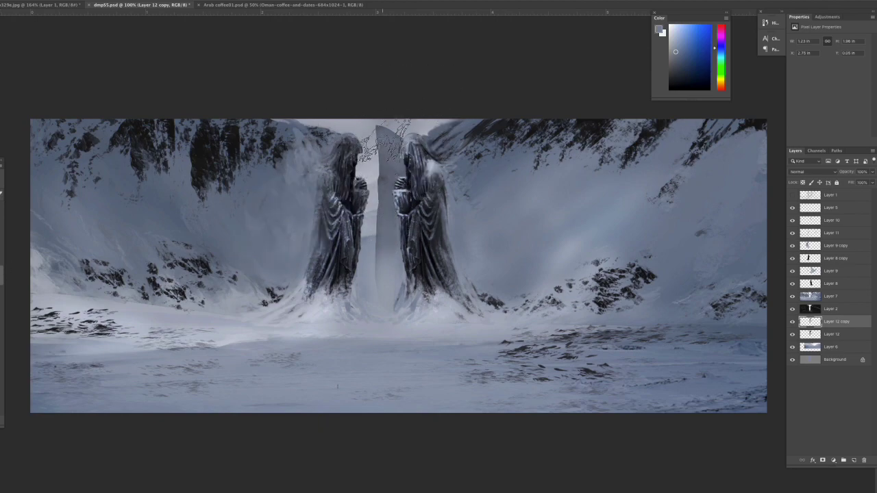
pyautogui.moveTo(384, 147)
pyautogui.mouseDown()
pyautogui.moveTo(392, 243)
pyautogui.moveTo(334, 262)
pyautogui.mouseUp()
pyautogui.hotkey('ctrl', 'd')
# Step: Resize the pillar, then duplicate it and angle the copy in Perspective beside the left statue
pyautogui.hotkey('ctrl', 't')
pyautogui.press('Return')
pyautogui.hotkey('ctrl', 'j')
pyautogui.hotkey('ctrl', 't')
pyautogui.rightClick(362, 242)
pyautogui.click(381, 283)
pyautogui.moveTo(387, 201); pyautogui.dragTo(379, 201)
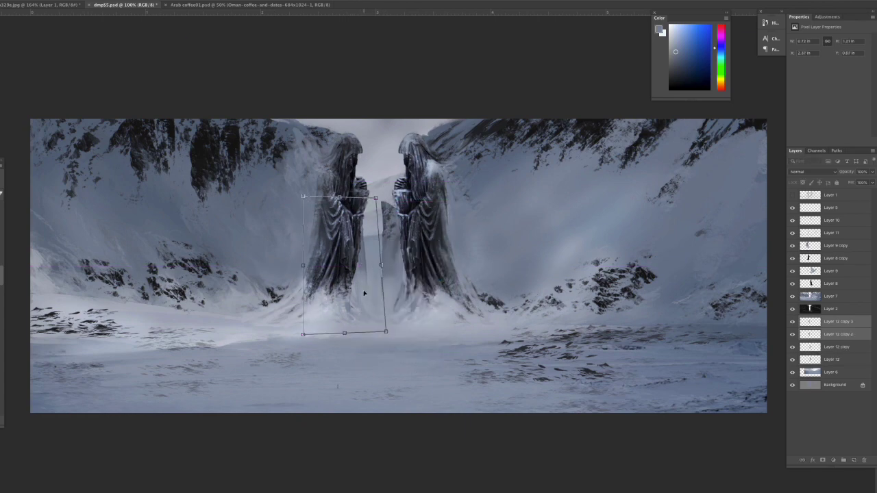
pyautogui.press('Return')
pyautogui.click(805, 412)
# Step: Merge the pillar copies into Layer 12 and adjust the slabs' tones with Curves
pyautogui.click(820, 326)
pyautogui.hotkey('ctrl', 'm')
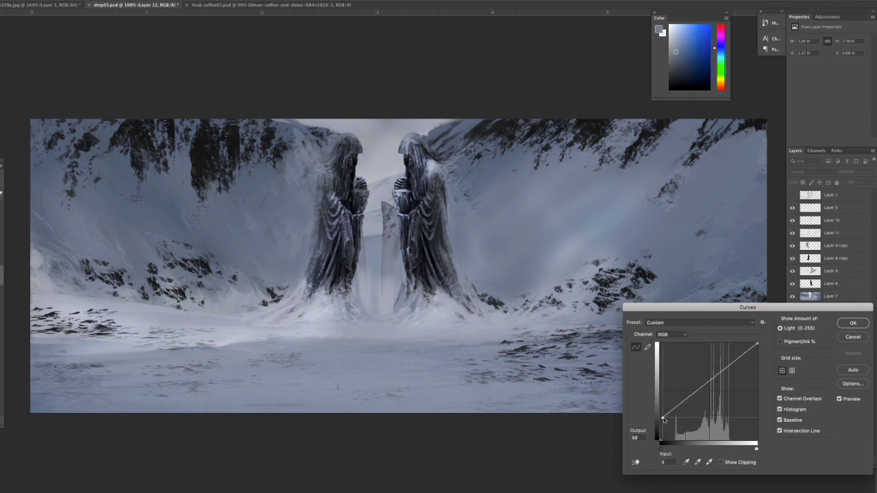
pyautogui.press('Escape')
pyautogui.hotkey('ctrl', 'e')
pyautogui.hotkey('ctrl', 'e')
pyautogui.hotkey('ctrl', 'e')
pyautogui.keyDown('ctrl'); pyautogui.click(623, 335); pyautogui.keyUp('ctrl')
pyautogui.press('b')
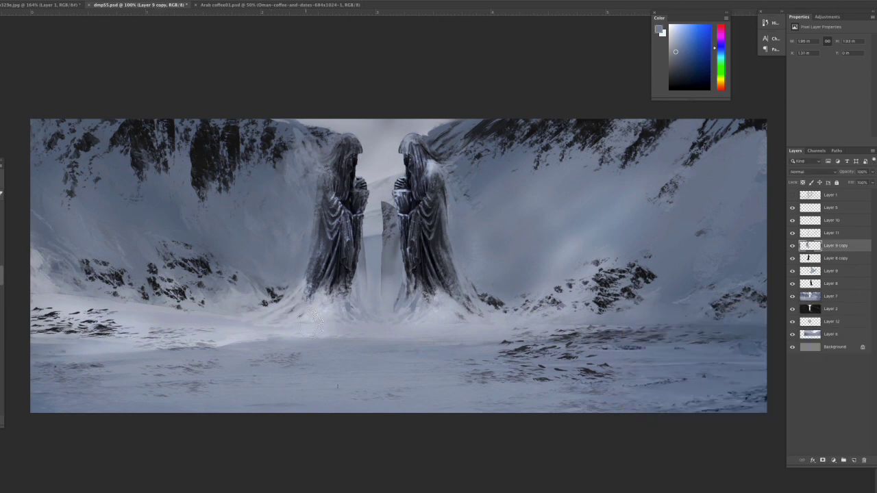
pyautogui.keyDown('ctrl'); pyautogui.click(451, 142); pyautogui.keyUp('ctrl')
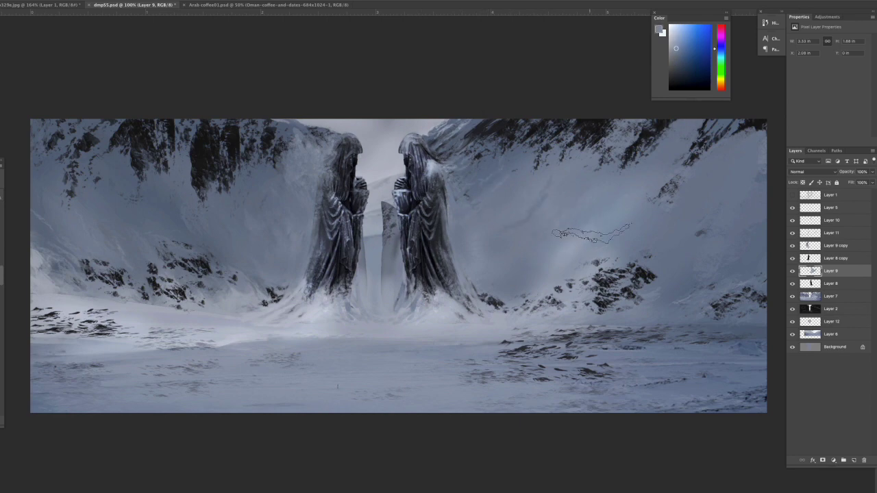
# Step: Paint bright, lighter snow streaks down the left slope on Layer 9 copy
pyautogui.keyDown('ctrl'); pyautogui.click(320, 143); pyautogui.keyUp('ctrl')
pyautogui.moveTo(307, 240); pyautogui.dragTo(285, 162)
pyautogui.keyDown('alt'); pyautogui.click(301, 240); pyautogui.keyUp('alt')
pyautogui.moveTo(322, 230); pyautogui.dragTo(264, 158)
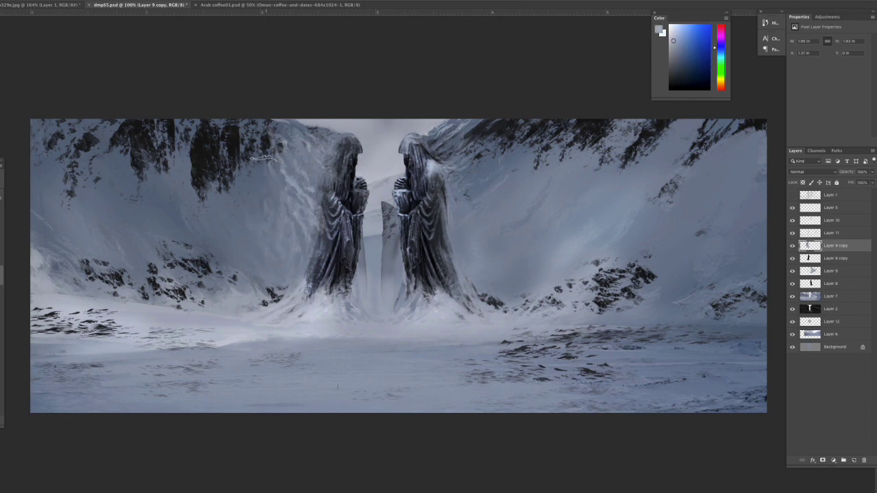
pyautogui.keyDown('ctrl'); pyautogui.click(479, 230); pyautogui.keyUp('ctrl')
pyautogui.keyDown('ctrl'); pyautogui.click(255, 169); pyautogui.keyUp('ctrl')
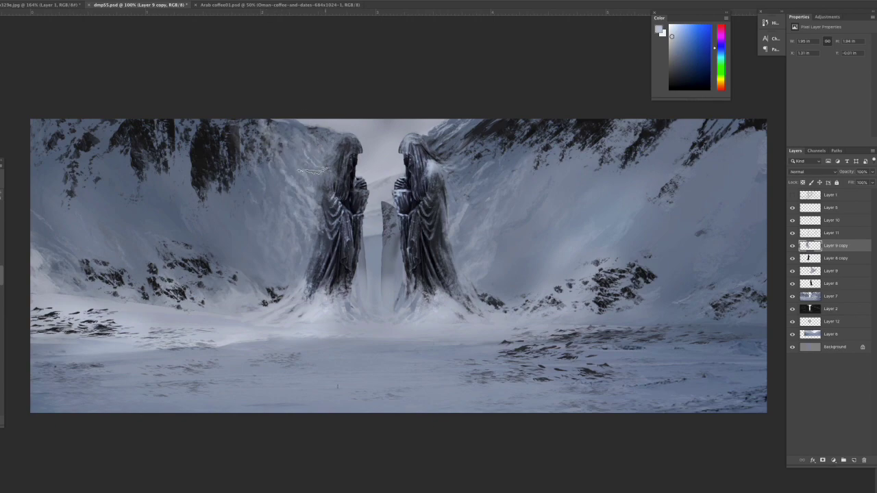
# Step: Inspect the statue heads up to 300%, then check the Layer 6 backdrop's levels without changes
pyautogui.hotkey('ctrl', '+')
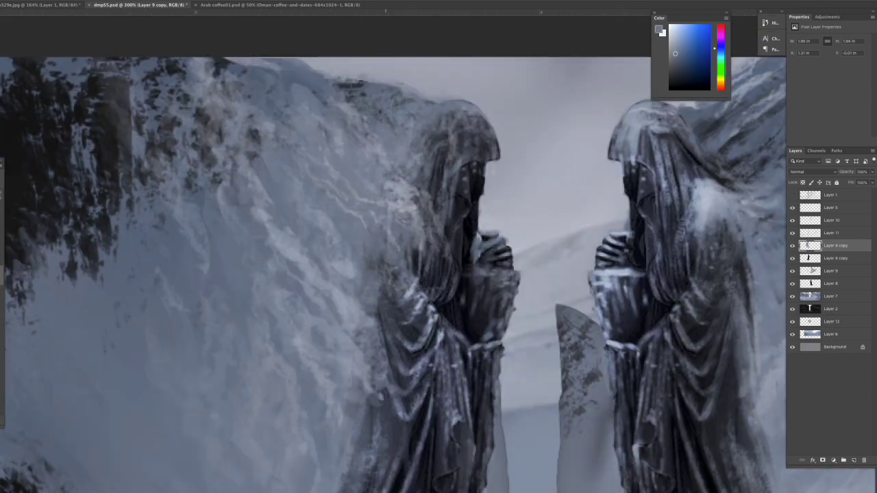
pyautogui.hotkey('ctrl', '+')
pyautogui.hotkey('ctrl', '0')
pyautogui.scroll(5, 490, 181)
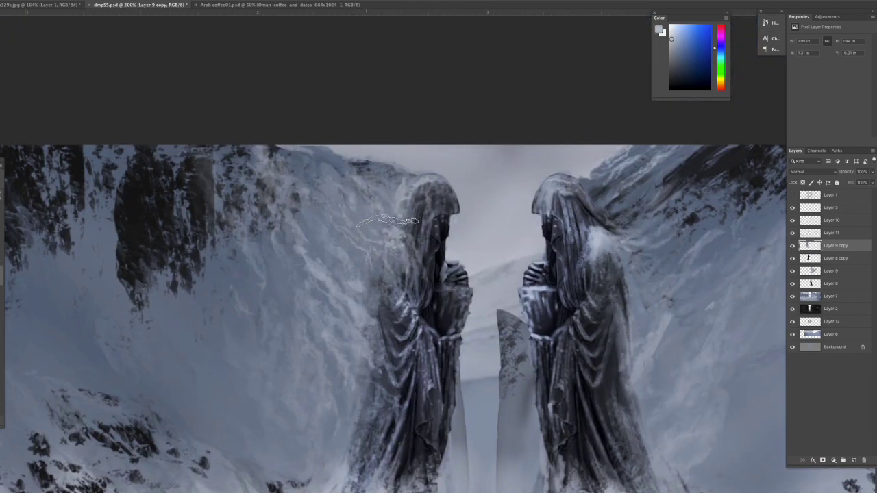
pyautogui.hotkey('ctrl', '-')
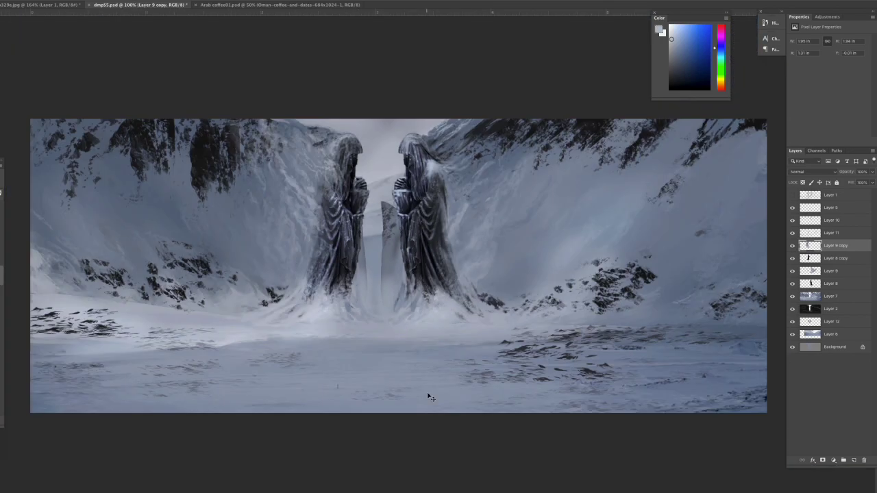
pyautogui.click(811, 333)
pyautogui.hotkey('ctrl', 'l')
pyautogui.press('Escape')
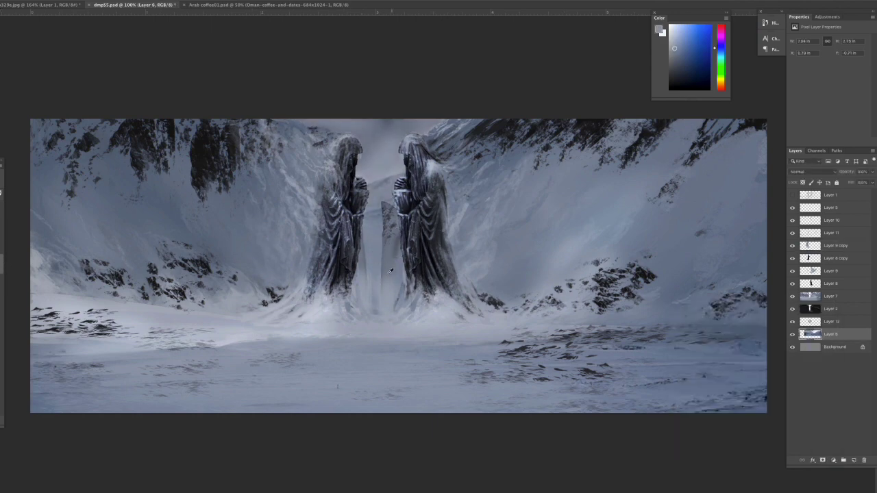
# Step: Shift the Layer 6 mountain backdrop so the pass shows between the statues
pyautogui.hotkey('ctrl', 'j')
pyautogui.moveTo(55, 365); pyautogui.dragTo(246, 357)
pyautogui.moveTo(798, 322); pyautogui.dragTo(781, 348)
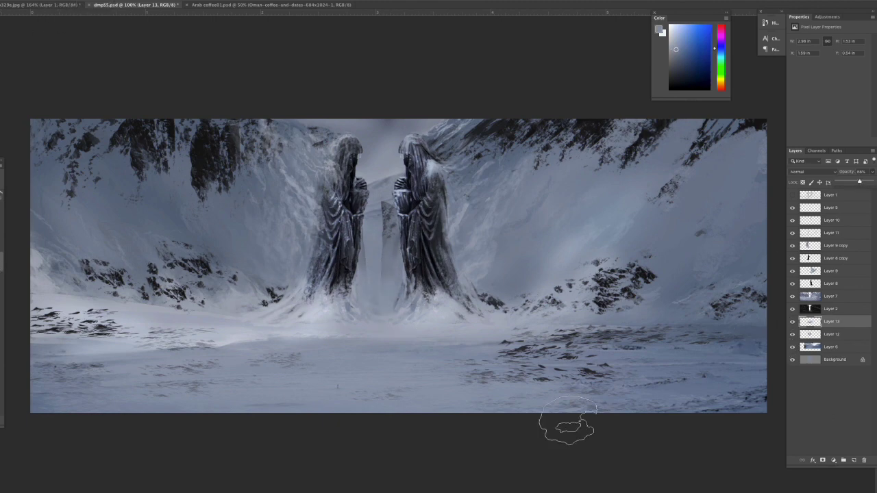
pyautogui.hotkey('alt', '[')
pyautogui.hotkey('alt', '[')
pyautogui.moveTo(370, 219); pyautogui.dragTo(361, 274)
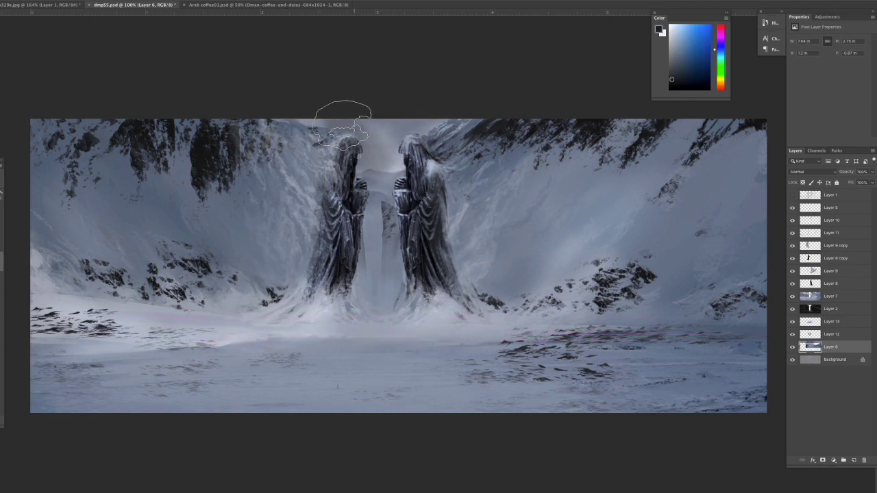
pyautogui.hotkey('ctrl', '+')
pyautogui.hotkey('ctrl', '-')
pyautogui.hotkey('ctrl', 'l')
pyautogui.press('Escape')
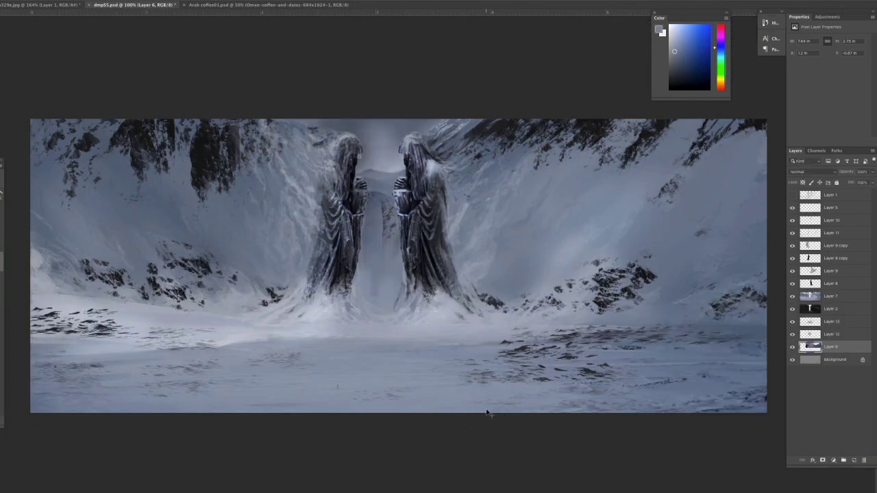
# Step: Free Transform Layer 12, stretching it outward to sit beside the right statue
pyautogui.hotkey('alt', ']')
pyautogui.hotkey('alt', ']')
pyautogui.hotkey('alt', ']')
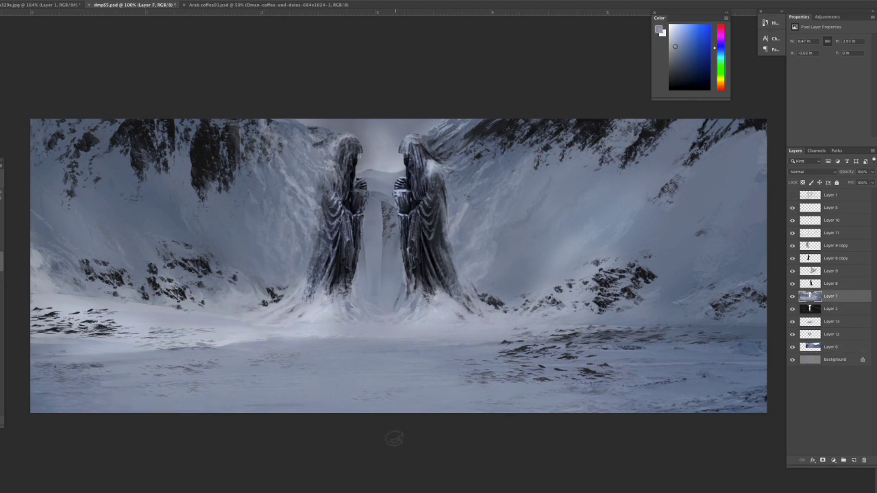
pyautogui.hotkey('alt', '[')
pyautogui.hotkey('alt', '[')
pyautogui.hotkey('alt', '[')
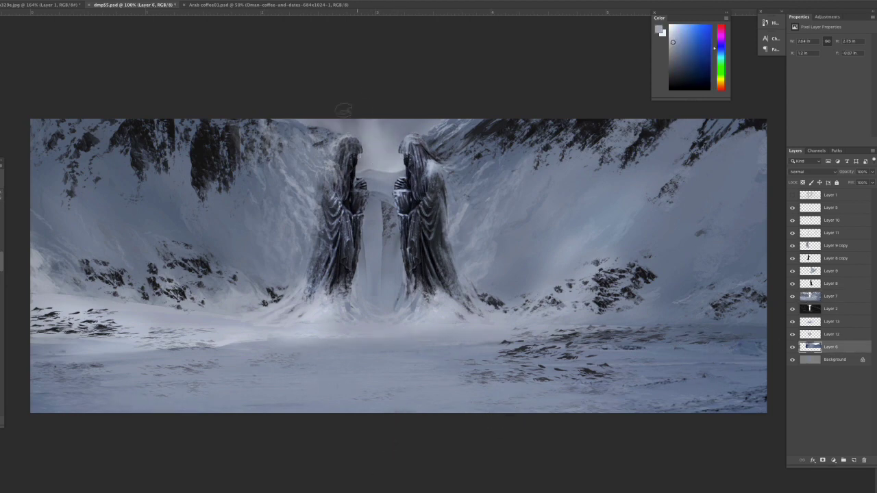
pyautogui.hotkey('alt', ']')
pyautogui.hotkey('alt', ']')
pyautogui.hotkey('alt', ']')
pyautogui.hotkey('alt', ']')
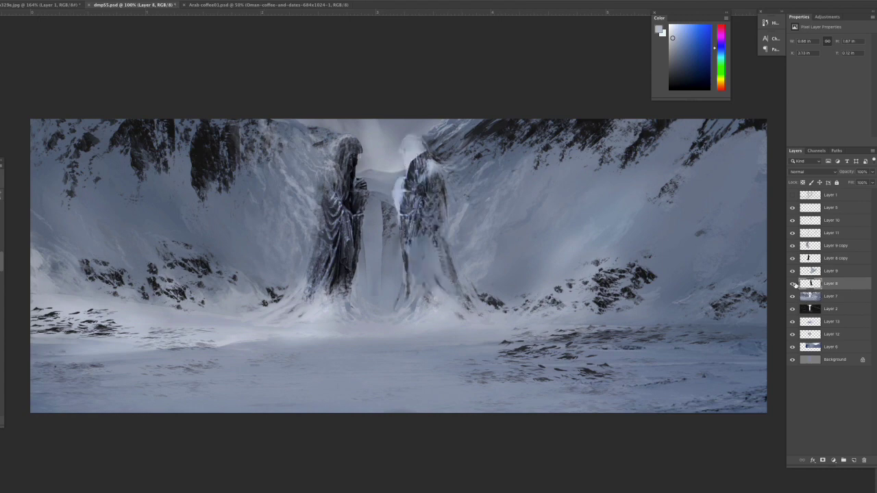
pyautogui.hotkey('alt', ']')
pyautogui.hotkey('alt', ']')
pyautogui.hotkey('alt', ']')
pyautogui.hotkey('alt', '[')
pyautogui.hotkey('alt', '[')
pyautogui.hotkey('alt', '[')
pyautogui.hotkey('ctrl', 't')
pyautogui.moveTo(447, 198)
pyautogui.mouseDown()
pyautogui.moveTo(538, 120)
pyautogui.moveTo(489, 176)
pyautogui.mouseUp()
pyautogui.moveTo(448, 334); pyautogui.dragTo(489, 342)
pyautogui.press('Return')
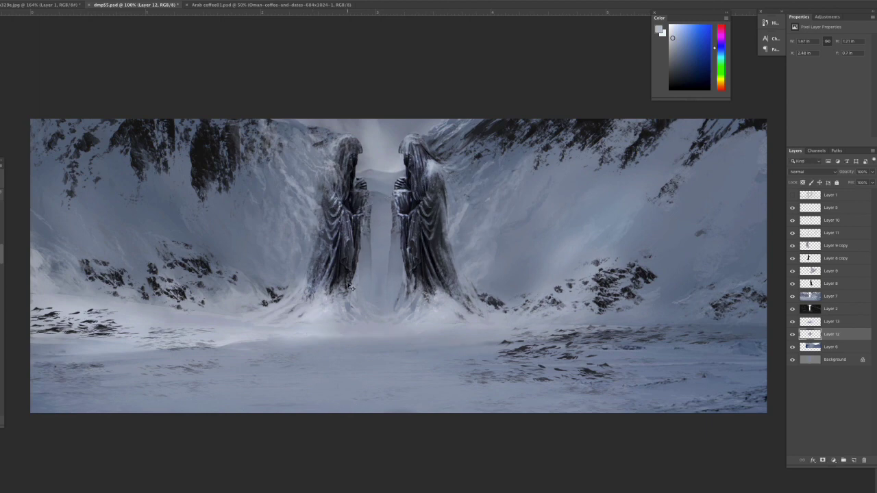
# Step: Paint bright mist between the statues on Layer 13 and brighten Layer 12 with Levels white input 198
pyautogui.hotkey('ctrl', '+')
pyautogui.hotkey('ctrl', '+')
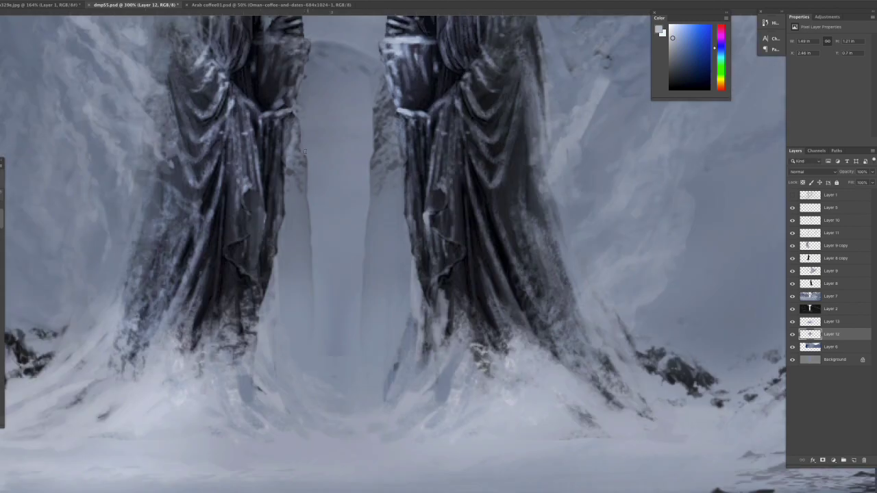
pyautogui.hotkey('alt', ']')
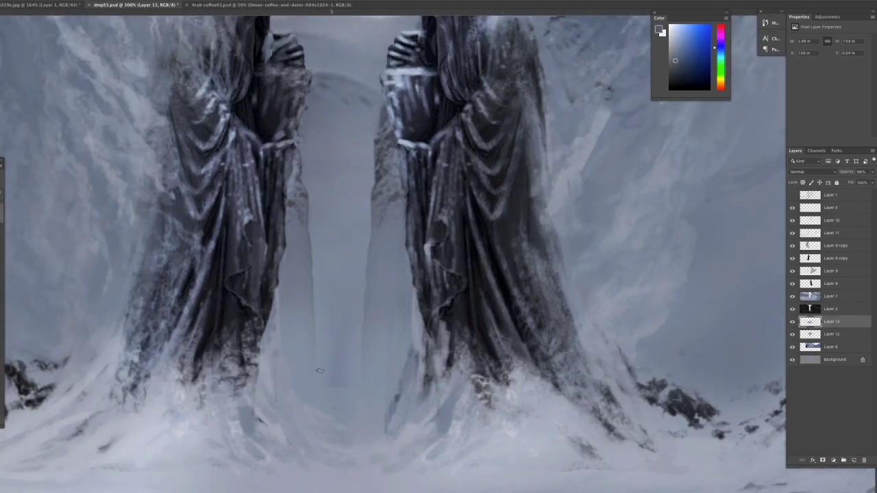
pyautogui.moveTo(378, 193); pyautogui.dragTo(357, 397)
pyautogui.hotkey('ctrl', '-')
pyautogui.hotkey('ctrl', '-')
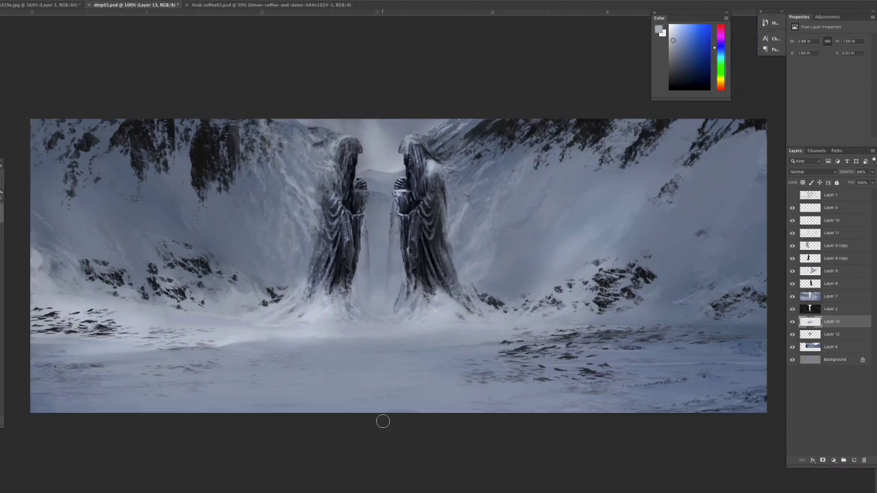
pyautogui.hotkey('alt', '[')
pyautogui.hotkey('ctrl', 'l')
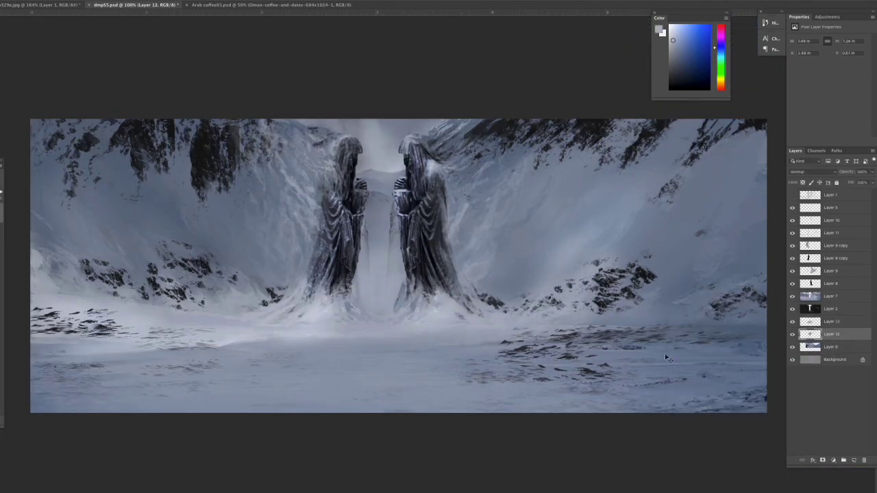
pyautogui.moveTo(784, 390); pyautogui.dragTo(762, 390)
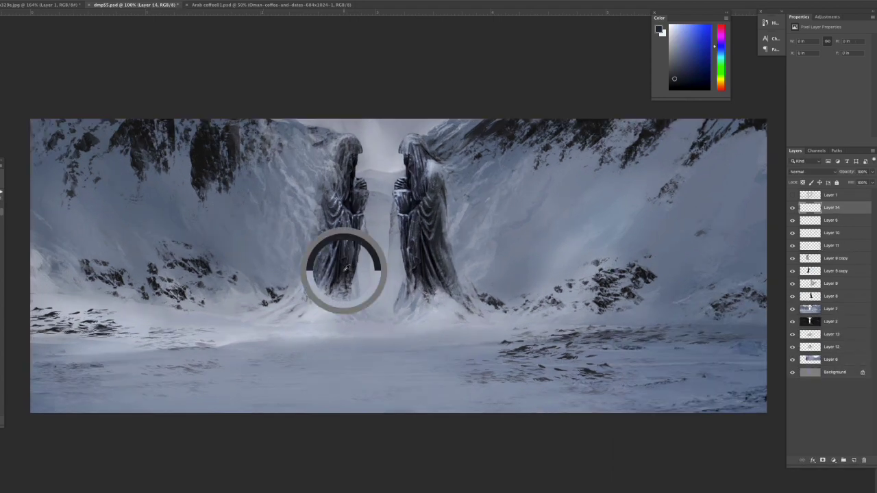
# Step: Zoom in and out around the tiny traveler figure below the statues to check its scale
pyautogui.scroll(3, 388, 334)
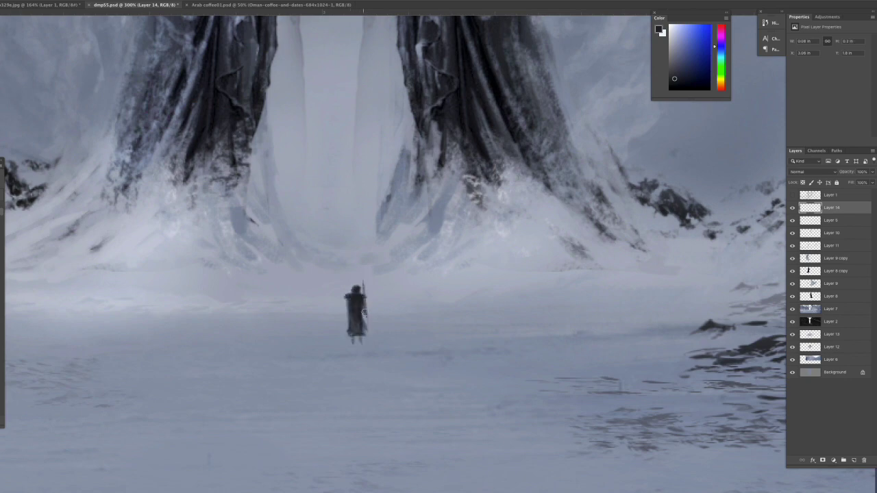
pyautogui.hotkey('ctrl', '0')
pyautogui.scroll(5, 376, 357)
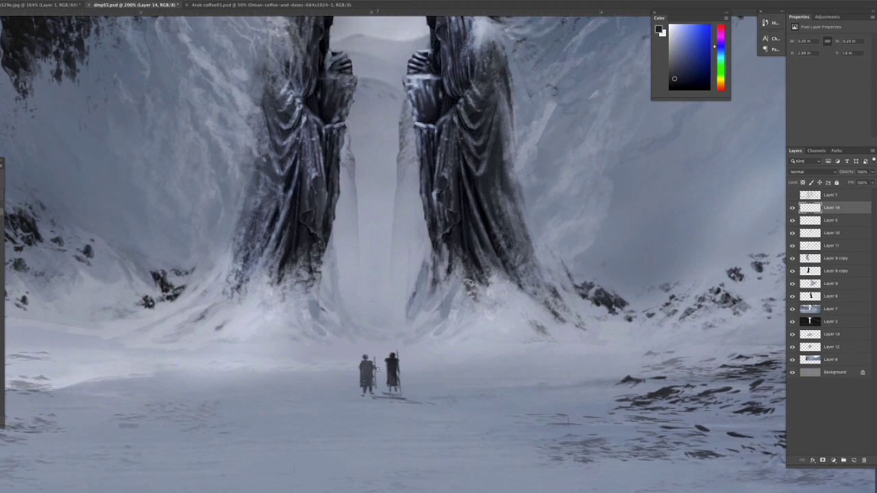
pyautogui.hotkey('ctrl', '-')
pyautogui.hotkey('ctrl', '-')
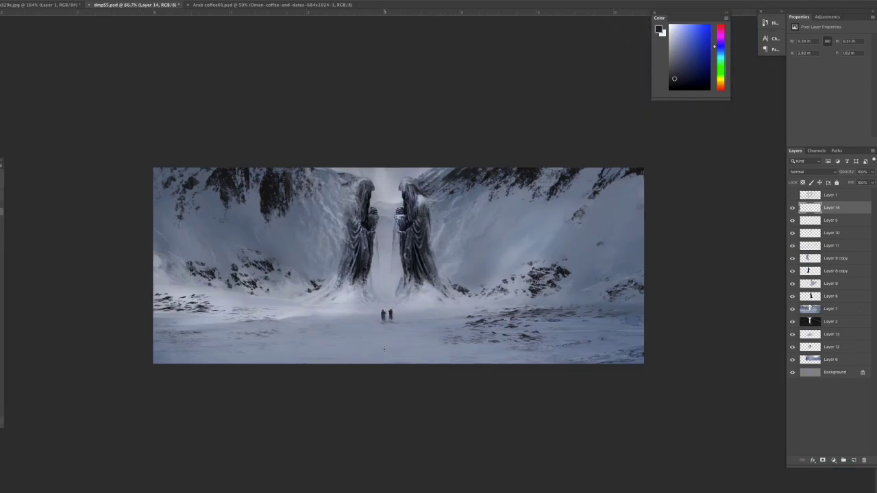
pyautogui.hotkey('ctrl', '1')
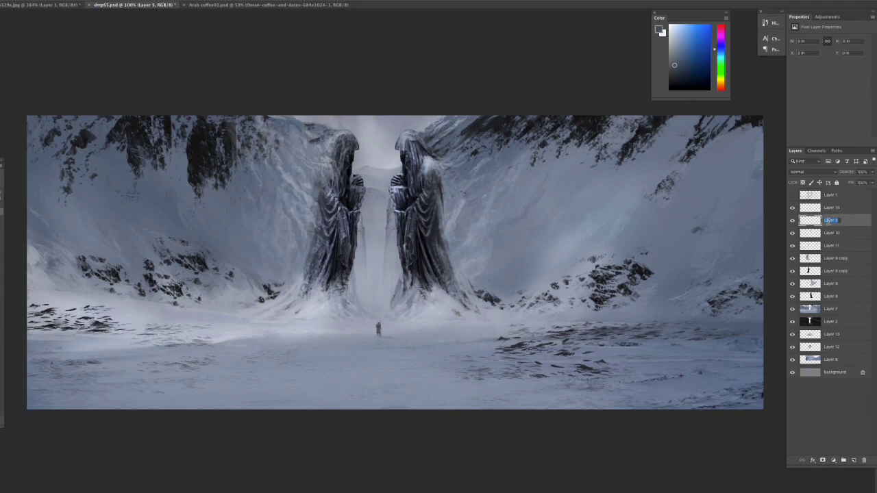
# Step: Try the HorrorBlue 3DLUT, Turquoise-Sepia abstract and AnimePalette device link Color Lookup presets
pyautogui.click(844, 40)
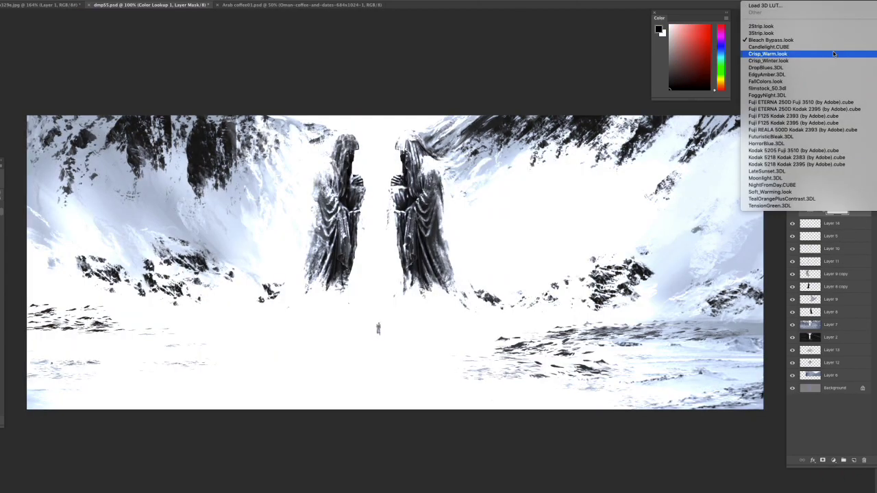
pyautogui.click(850, 39)
pyautogui.click(849, 48)
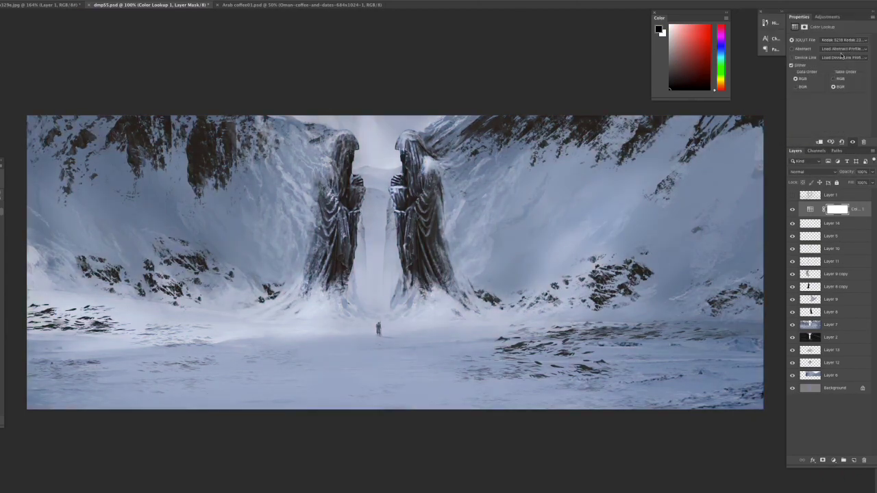
pyautogui.click(842, 53)
pyautogui.click(844, 49)
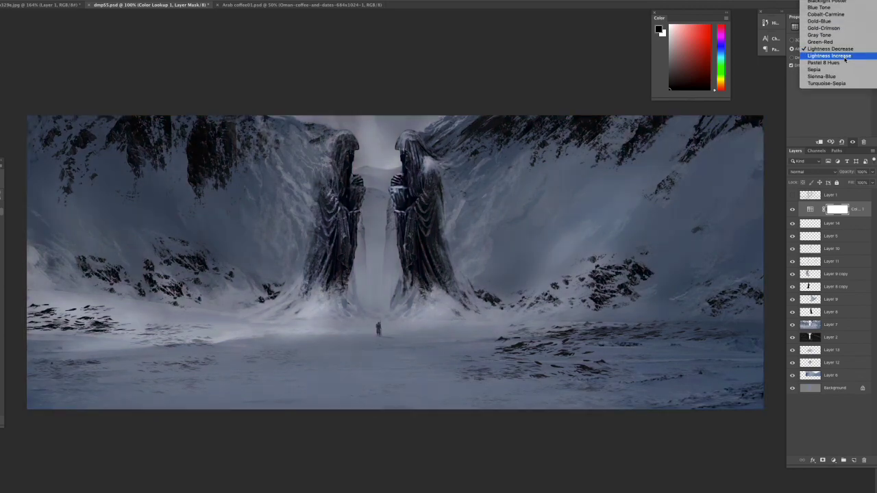
pyautogui.click(842, 80)
pyautogui.click(844, 57)
# Step: Lower the Color Lookup layer's opacity to soften the grade
pyautogui.click(842, 14)
pyautogui.moveTo(871, 182); pyautogui.dragTo(844, 182)
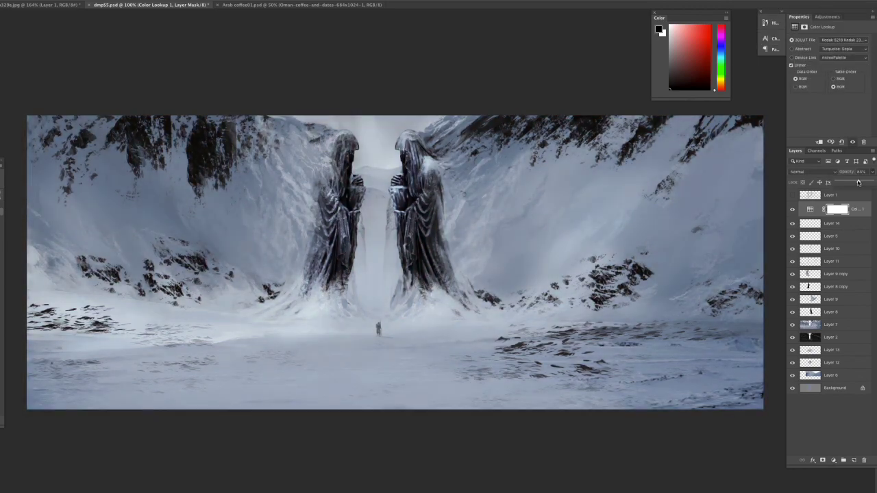
pyautogui.hotkey('alt', '[')
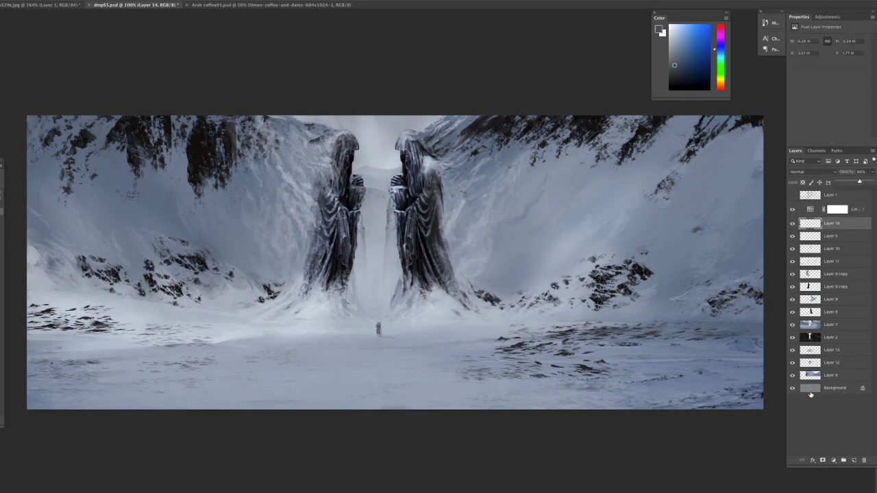
# Step: Apply Smart Sharpen (121%, 1.9 px) to the merged Background copy
pyautogui.click(811, 394)
pyautogui.scroll(2, 725, 402)
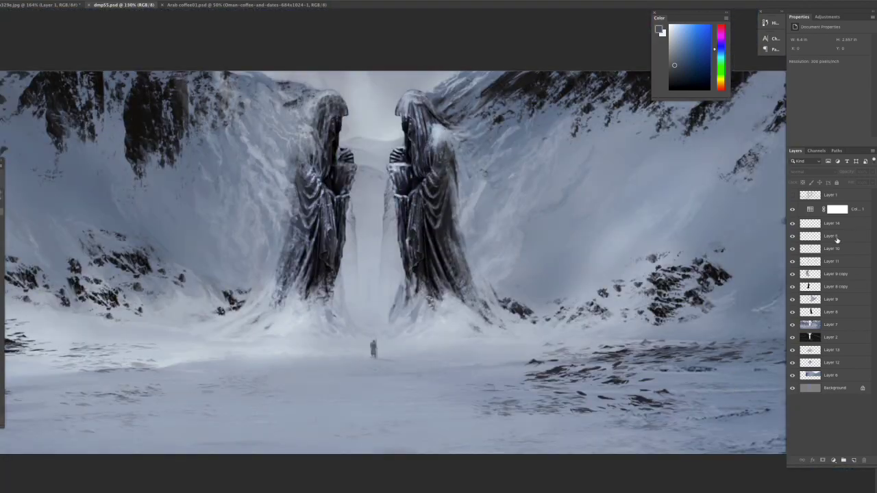
pyautogui.click(86, 2)
pyautogui.click(213, 130)
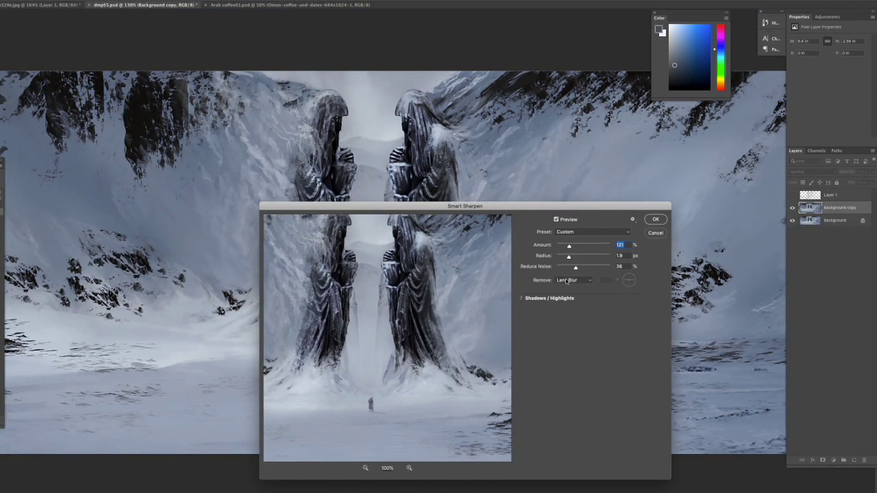
pyautogui.press('Return')
# Step: Duplicate the sharpened layer and preview uniform Add Noise on Background copy 2
pyautogui.hotkey('ctrl', 'j')
pyautogui.hotkey('alt', 'shift', 'ctrl', 'b')
pyautogui.press('Return')
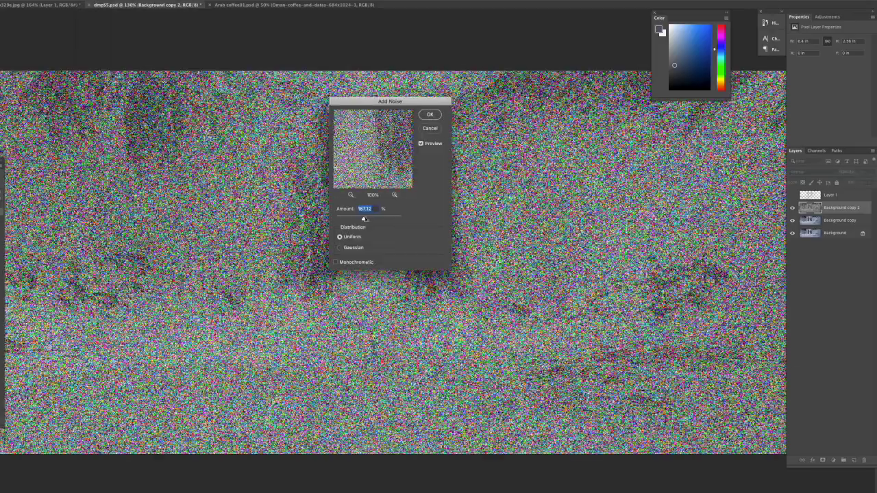